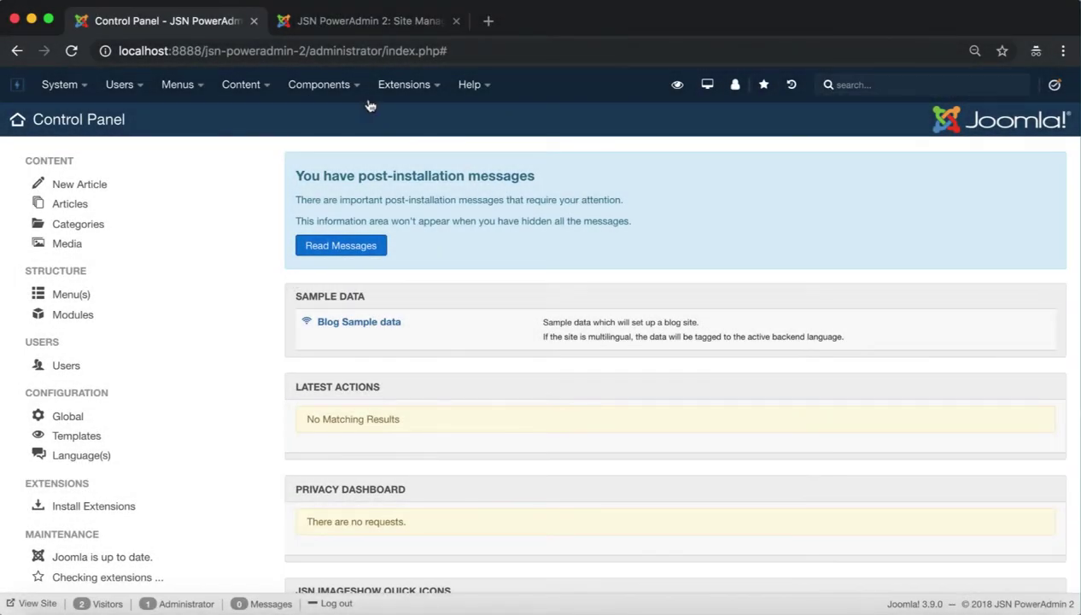
- Open Components > JSN PowerAdmin 2 > Site Manager to show the Home page's Menu, Component and Module panels
{"action": "left_click", "coordinate": [358, 84]}
{"action": "mouse_move", "coordinate": [413, 211]}
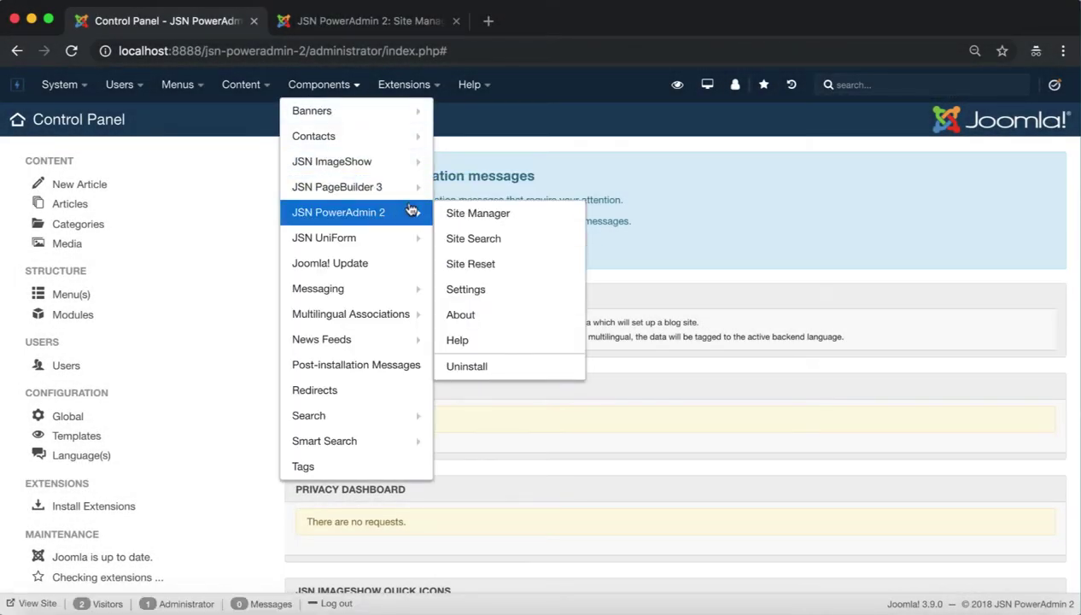
{"action": "left_click", "coordinate": [550, 216]}
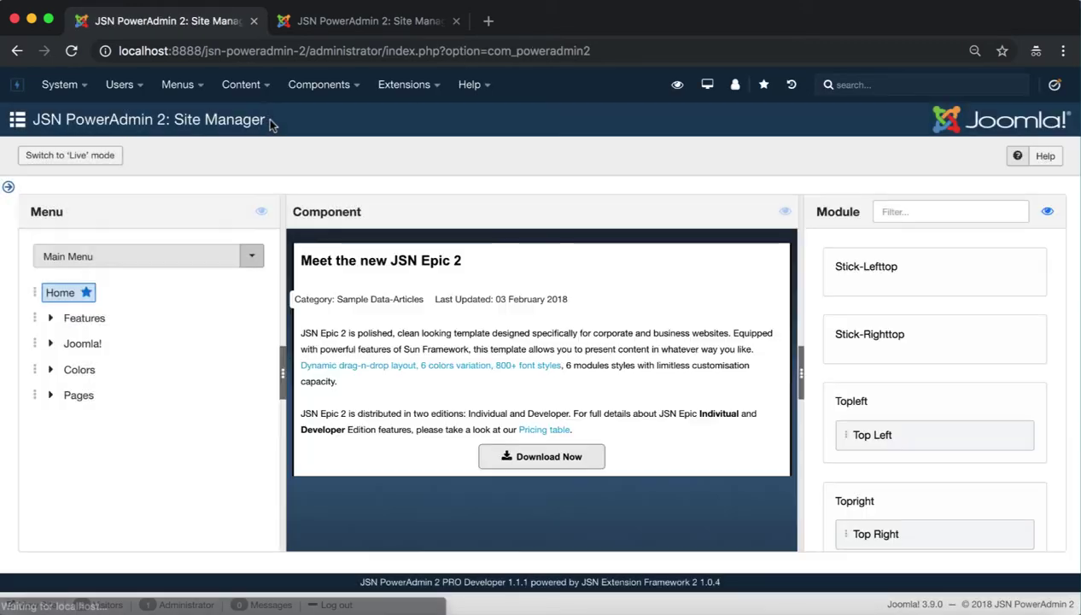
{"action": "left_click_drag", "start_coordinate": [266, 120], "coordinate": [32, 120]}
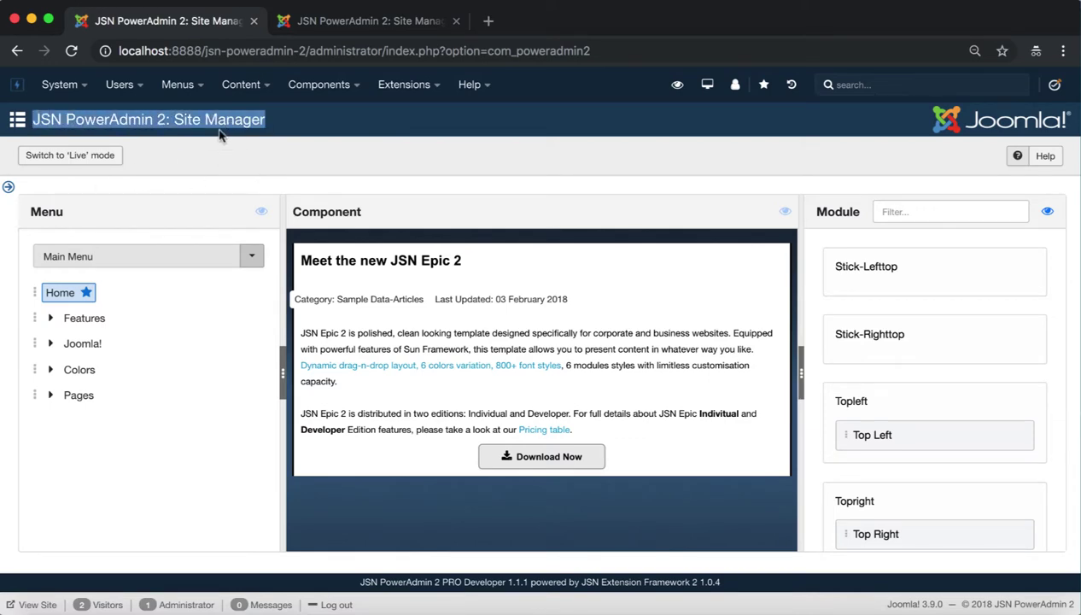
{"action": "left_click", "coordinate": [296, 128]}
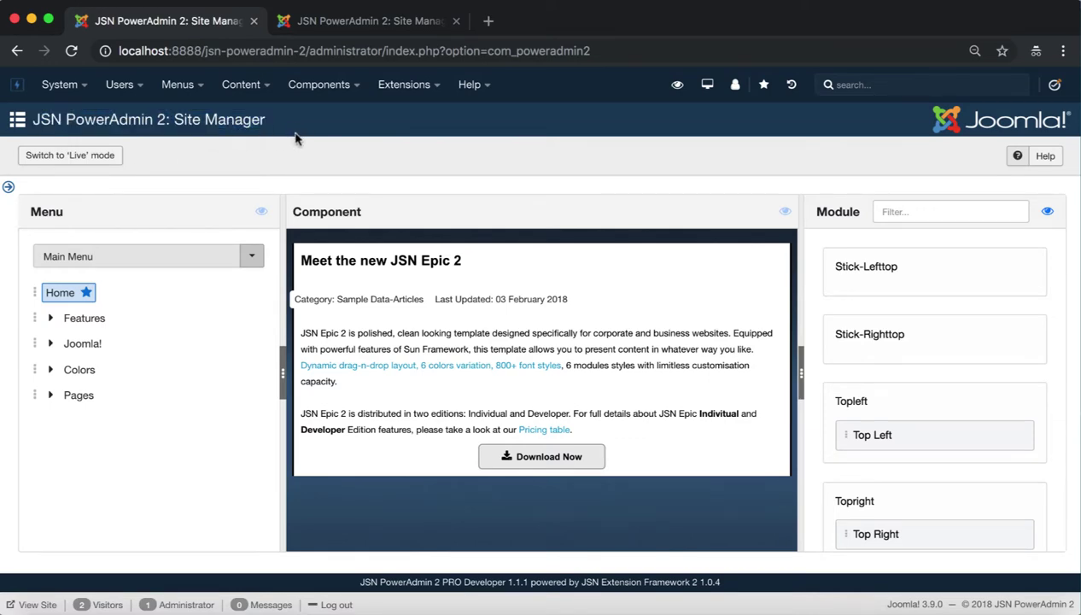
- Switch the Site Manager to Live mode and scroll through positions like Topleft, Promo and Stick-Lefttop
{"action": "left_click", "coordinate": [77, 159]}
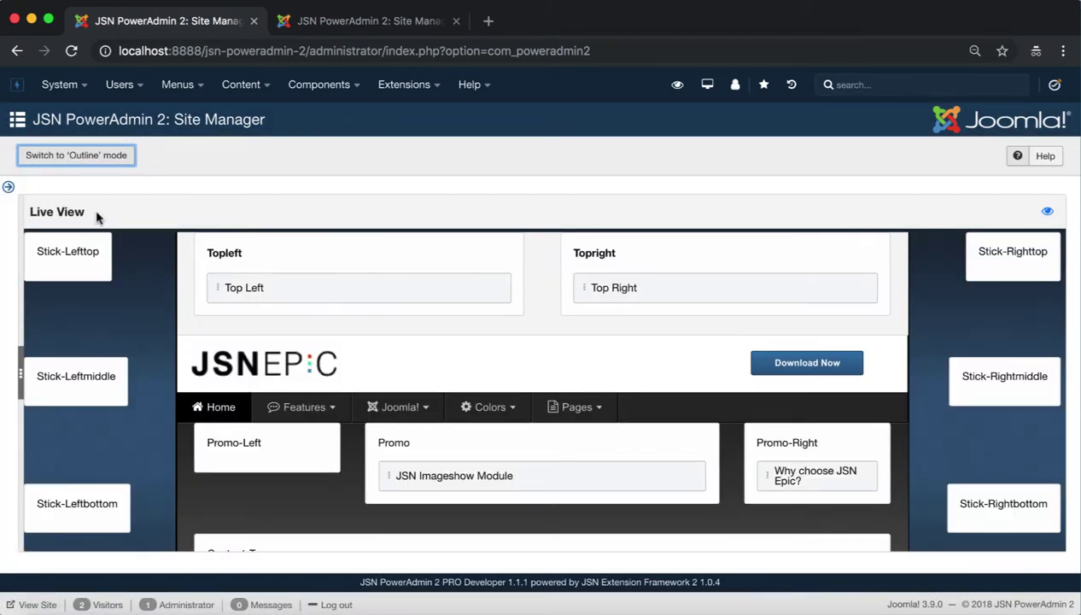
{"action": "left_click_drag", "start_coordinate": [97, 219], "coordinate": [33, 203]}
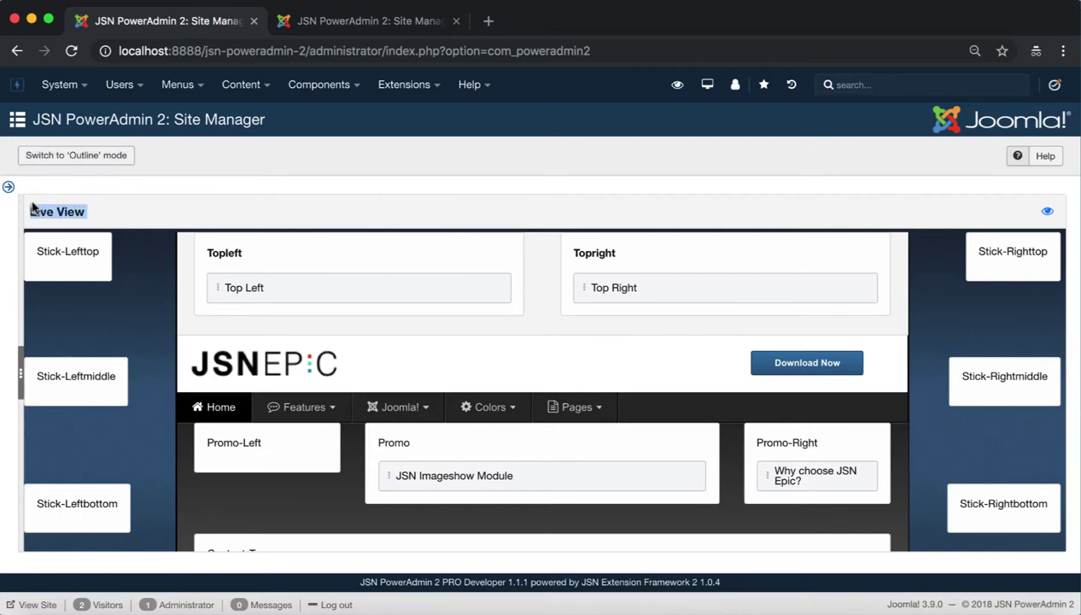
{"action": "left_click", "coordinate": [248, 212]}
{"action": "scroll", "coordinate": [766, 420], "scroll_direction": "down", "scroll_amount": 10}
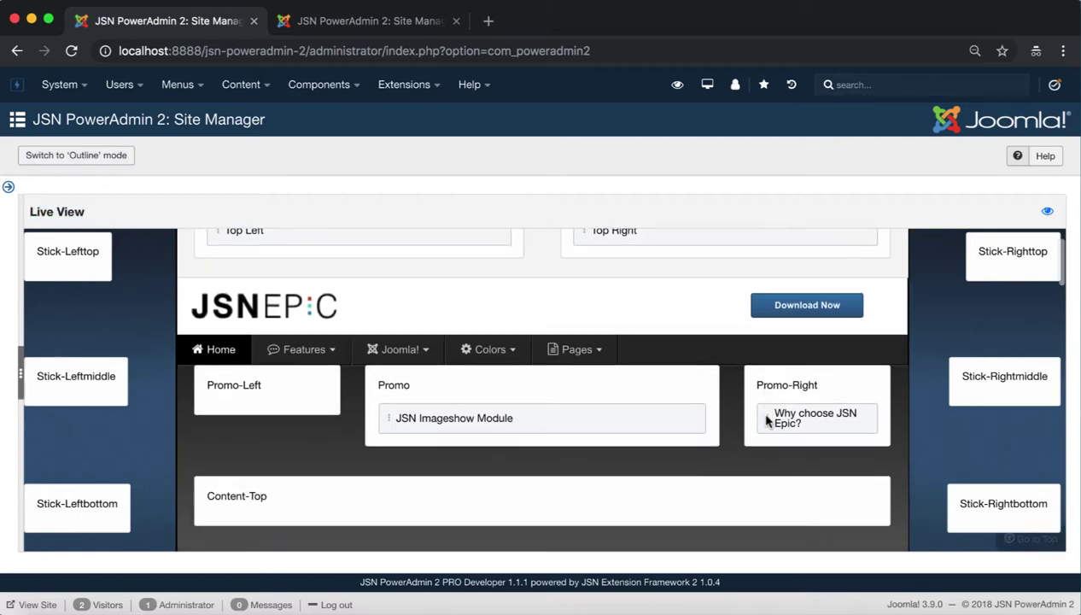
{"action": "scroll", "coordinate": [767, 422], "scroll_direction": "down", "scroll_amount": 10}
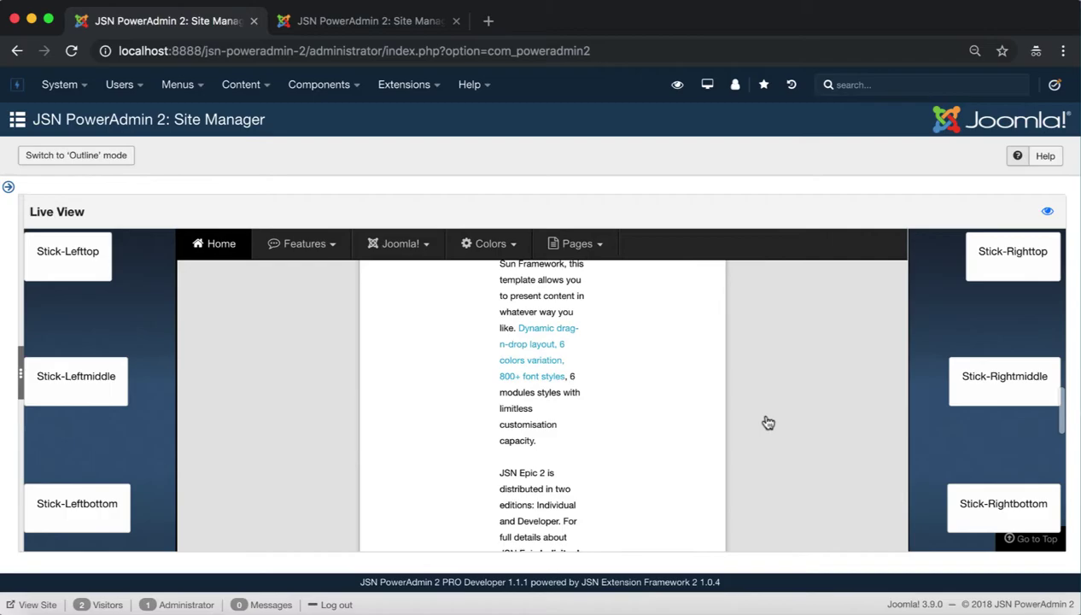
{"action": "scroll", "coordinate": [768, 422], "scroll_direction": "up", "scroll_amount": 15}
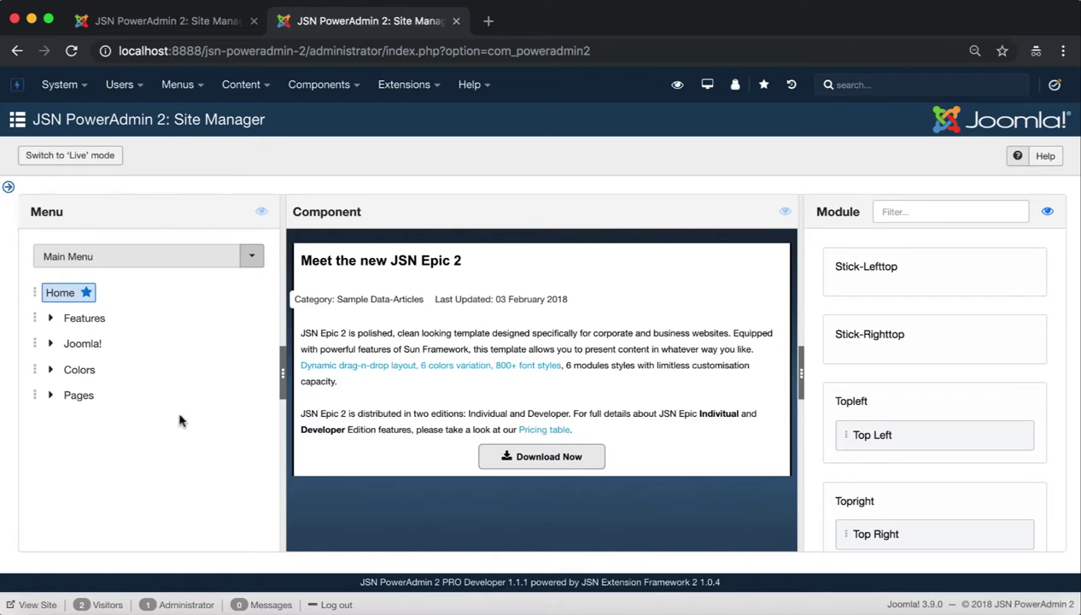
- Select the Features menu item to preview its page layout in Live View
{"action": "left_click", "coordinate": [194, 23]}
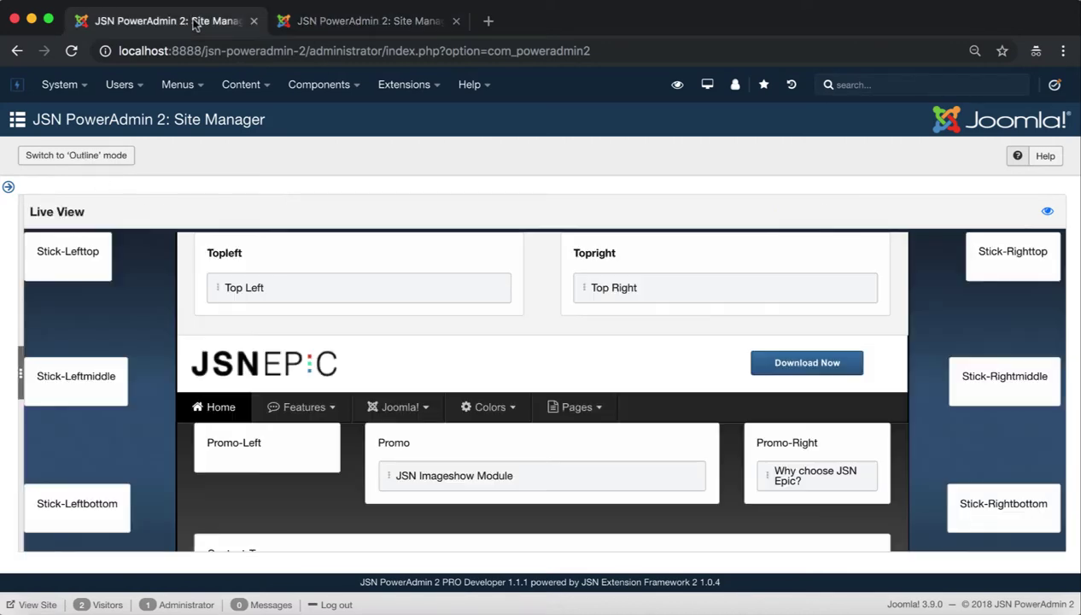
{"action": "mouse_move", "coordinate": [287, 414]}
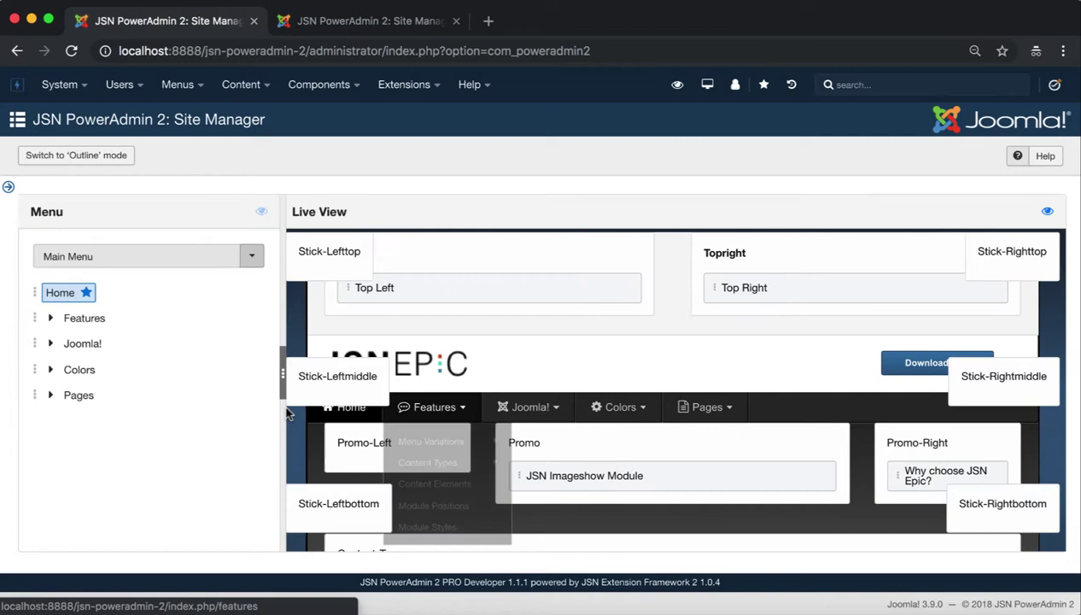
{"action": "right_click", "coordinate": [98, 326]}
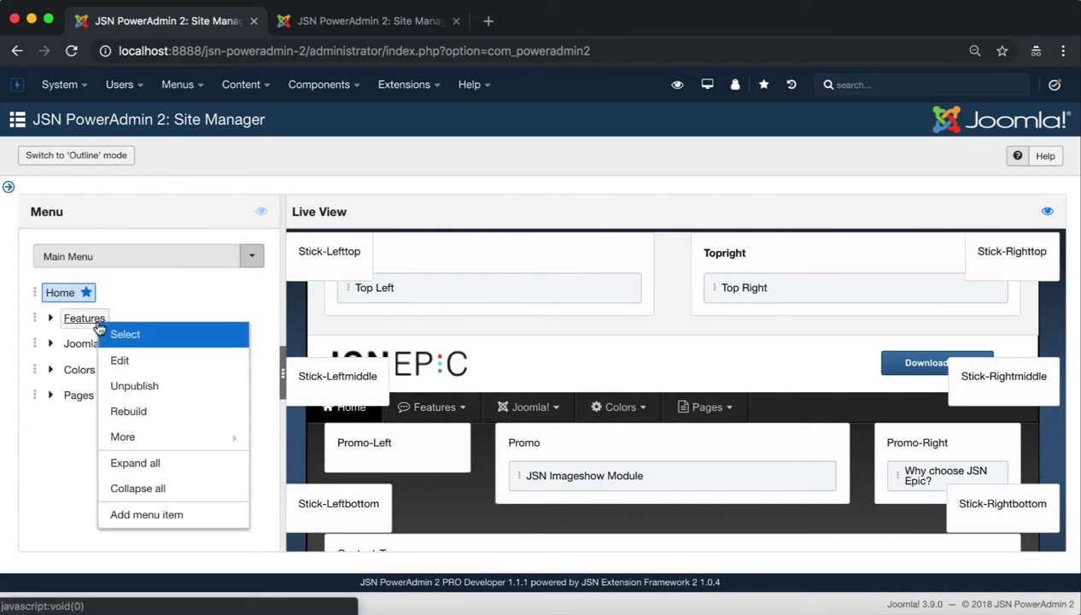
{"action": "left_click", "coordinate": [186, 334]}
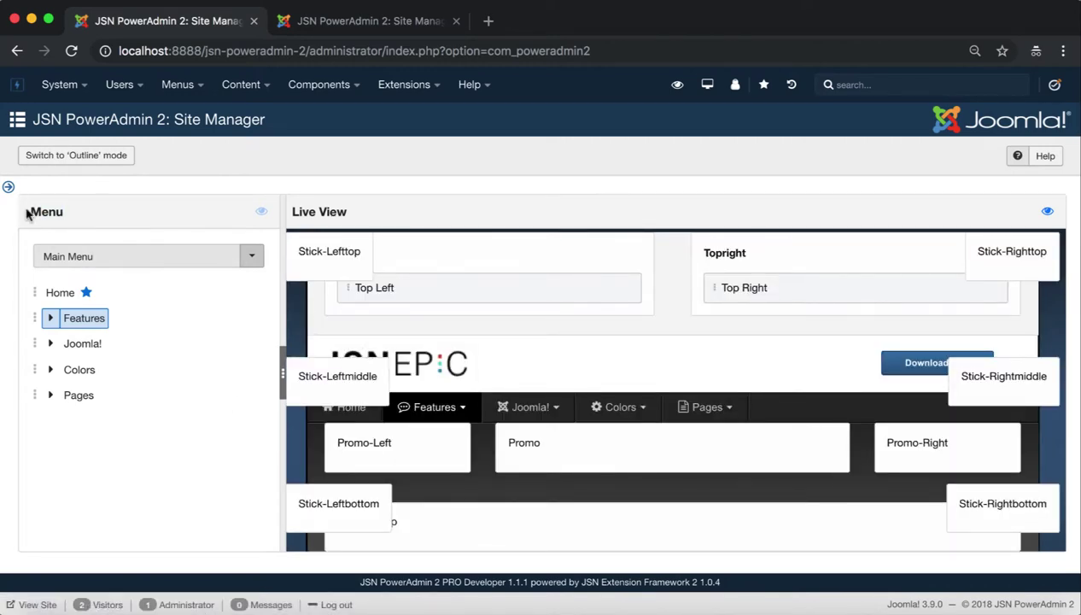
- Open the site menus dropdown and close it again, keeping Main Menu selected
{"action": "left_click_drag", "start_coordinate": [64, 212], "coordinate": [39, 207]}
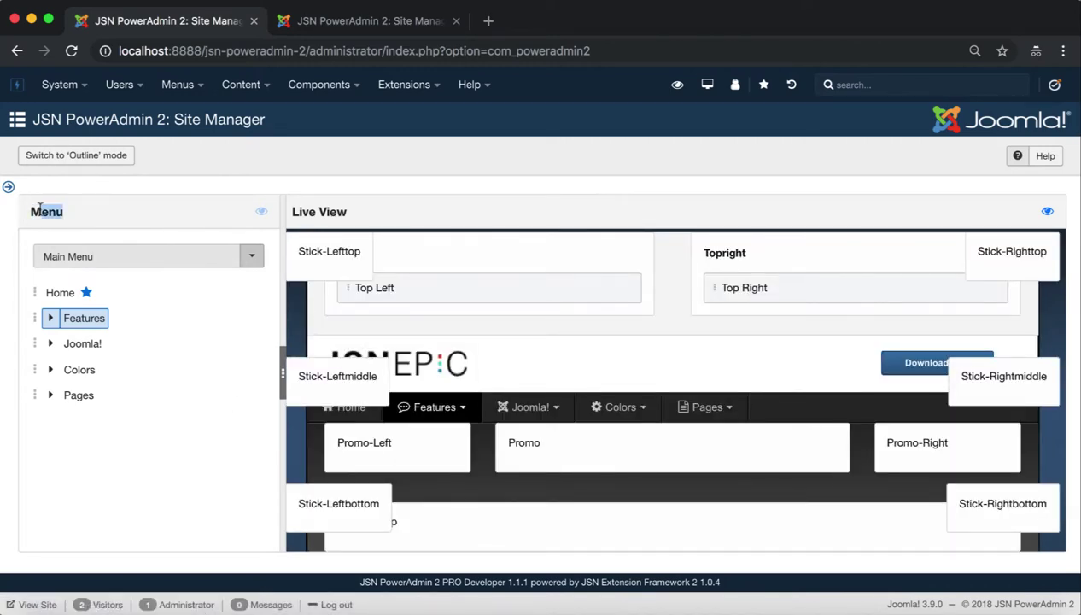
{"action": "left_click", "coordinate": [120, 214]}
{"action": "left_click", "coordinate": [253, 256]}
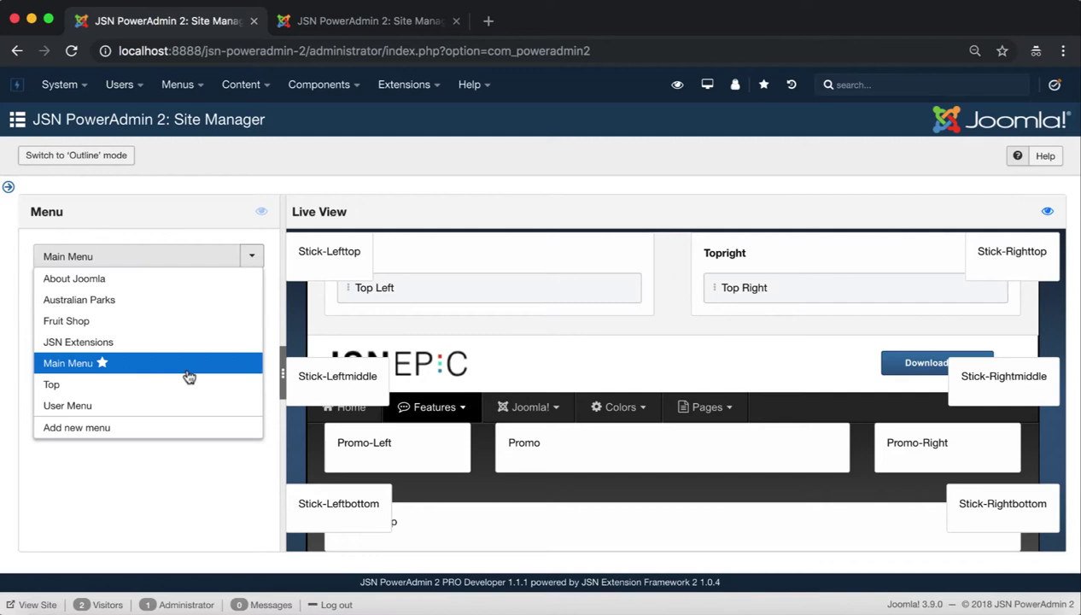
{"action": "left_click", "coordinate": [226, 462]}
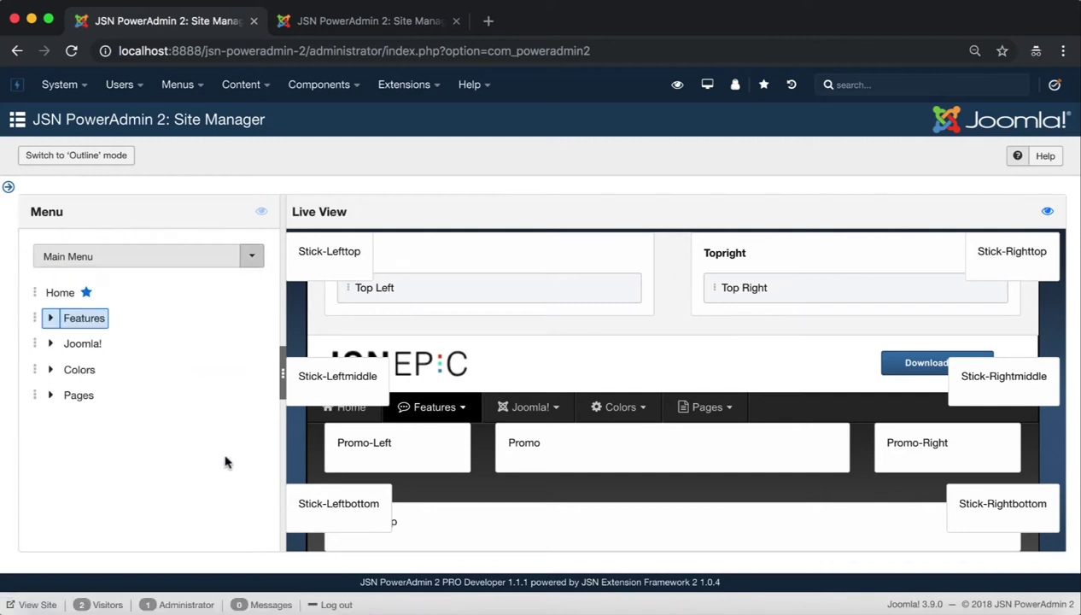
- Preview the Joomla! page layout, then return Live View to the Home page with JSN Imageshow in Promo
{"action": "right_click", "coordinate": [105, 320]}
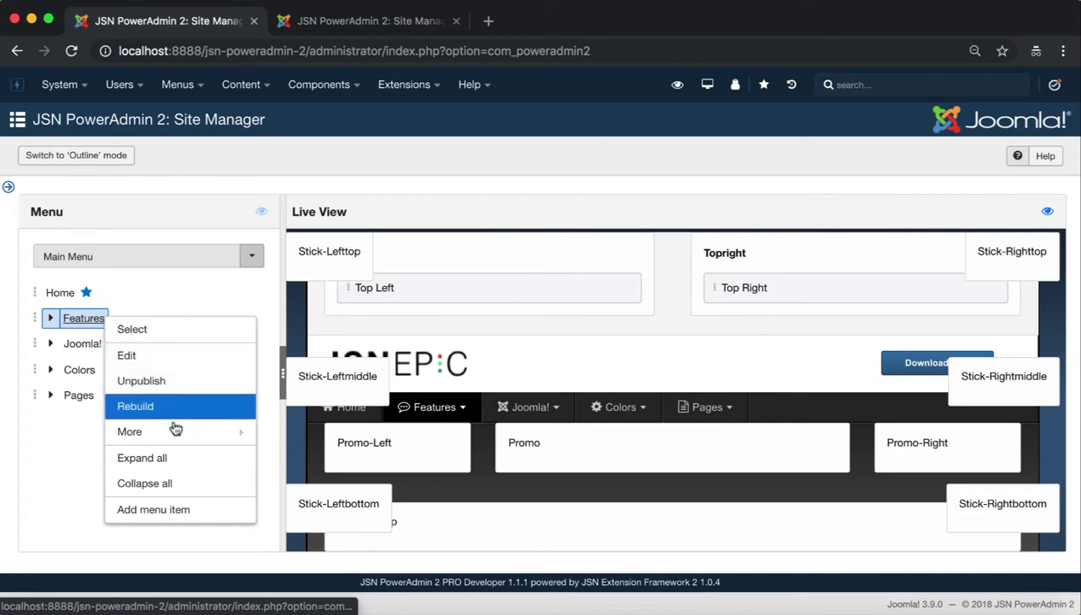
{"action": "left_click", "coordinate": [271, 550]}
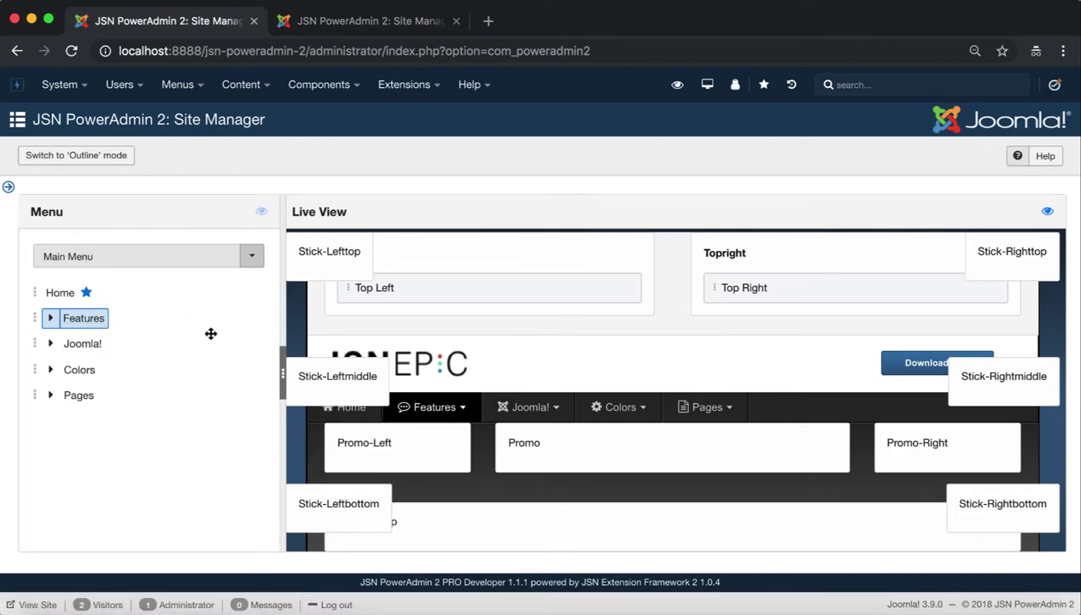
{"action": "scroll", "coordinate": [618, 465], "scroll_direction": "down", "scroll_amount": 1}
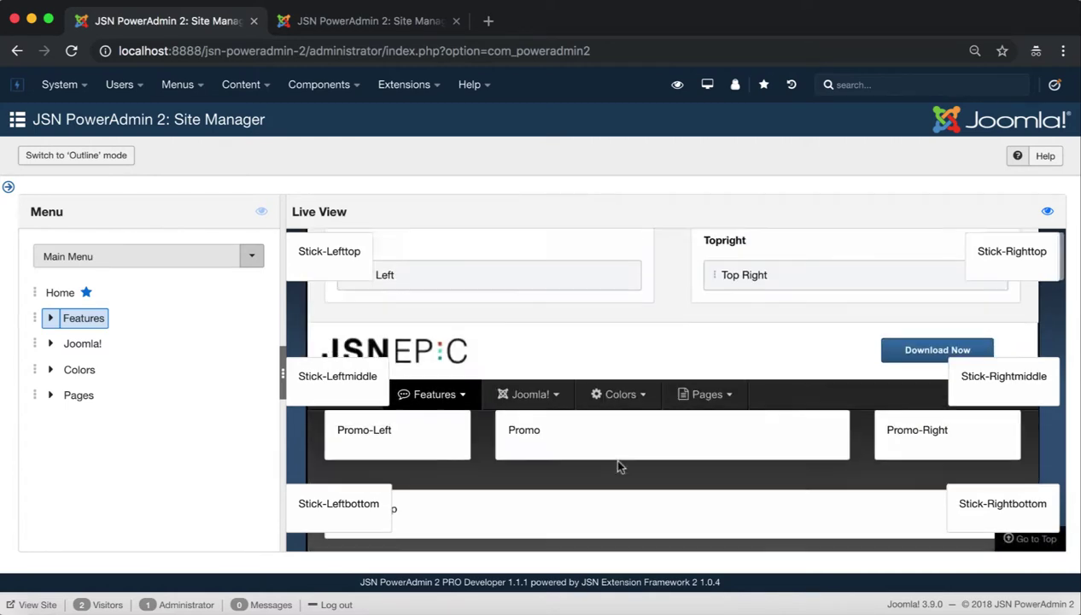
{"action": "scroll", "coordinate": [618, 465], "scroll_direction": "down", "scroll_amount": 5}
{"action": "mouse_move", "coordinate": [426, 246]}
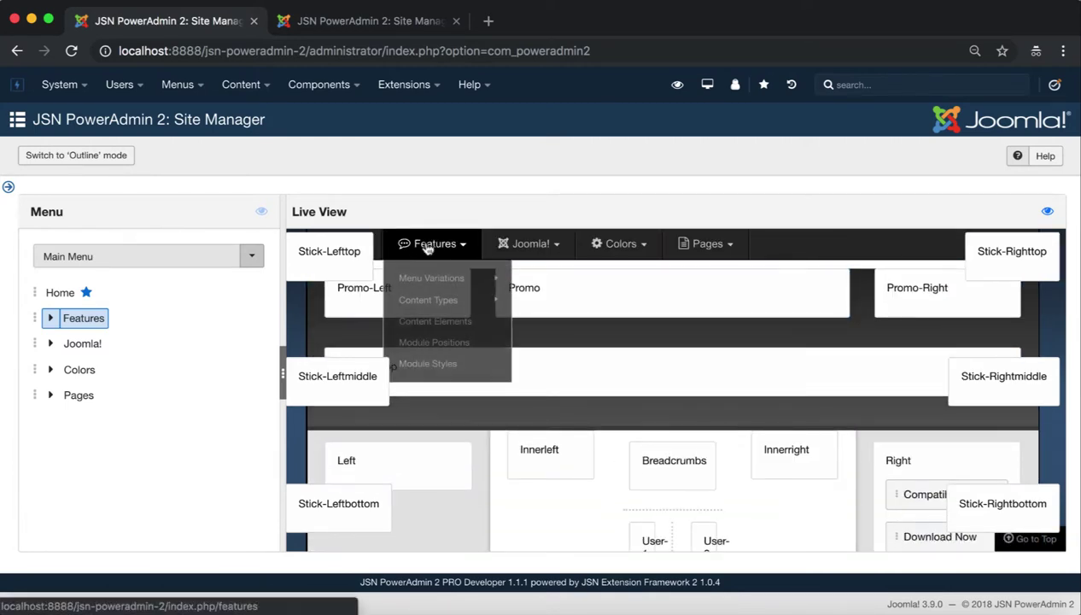
{"action": "right_click", "coordinate": [96, 346]}
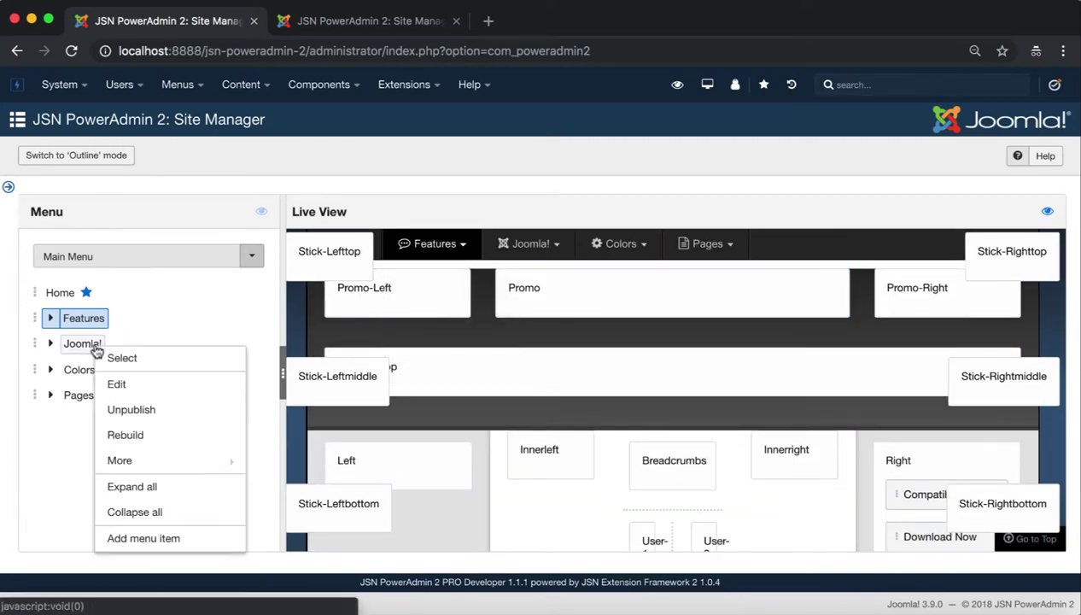
{"action": "left_click", "coordinate": [171, 356]}
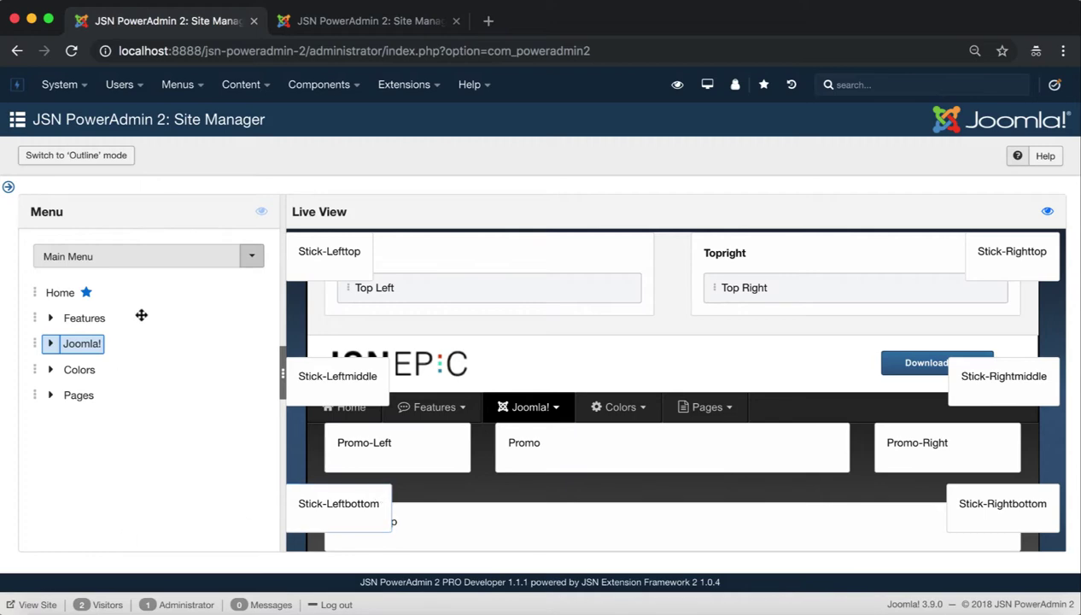
{"action": "right_click", "coordinate": [61, 293]}
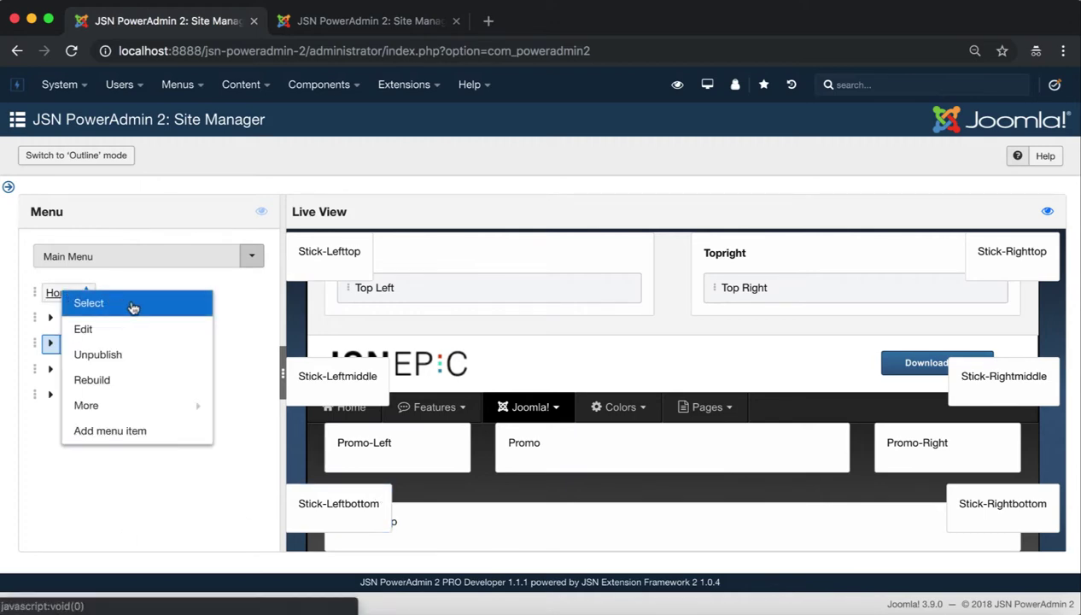
{"action": "left_click", "coordinate": [133, 308]}
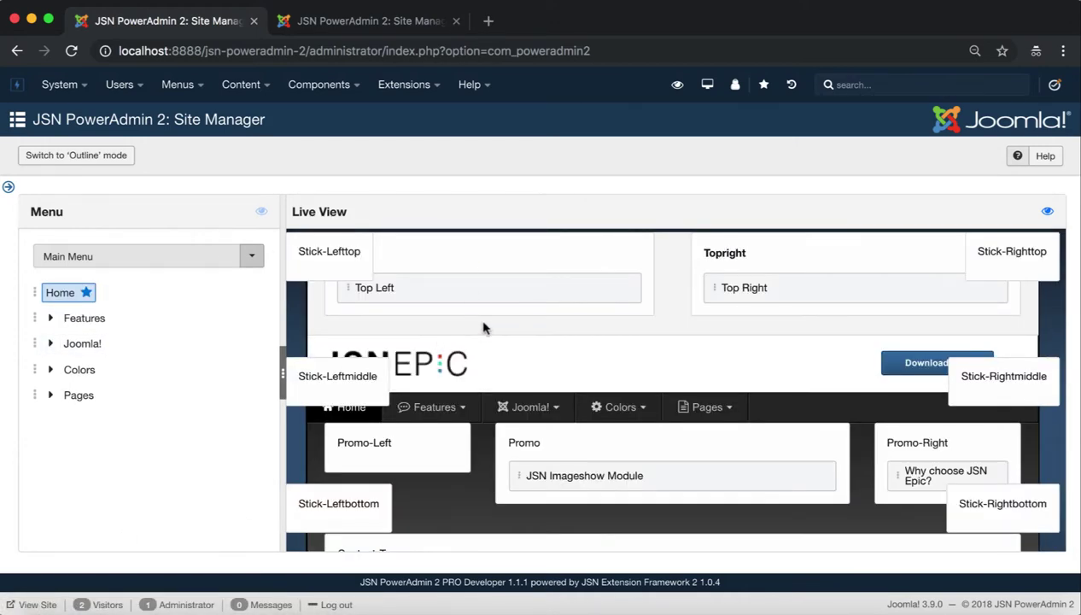
- Uncheck 'Empty position(s)' in the Live View eye dropdown so only occupied positions like Topleft and Promo appear
{"action": "scroll", "coordinate": [482, 328], "scroll_direction": "down", "scroll_amount": 5}
{"action": "scroll", "coordinate": [482, 328], "scroll_direction": "up", "scroll_amount": 5}
{"action": "scroll", "coordinate": [478, 325], "scroll_direction": "down", "scroll_amount": 10}
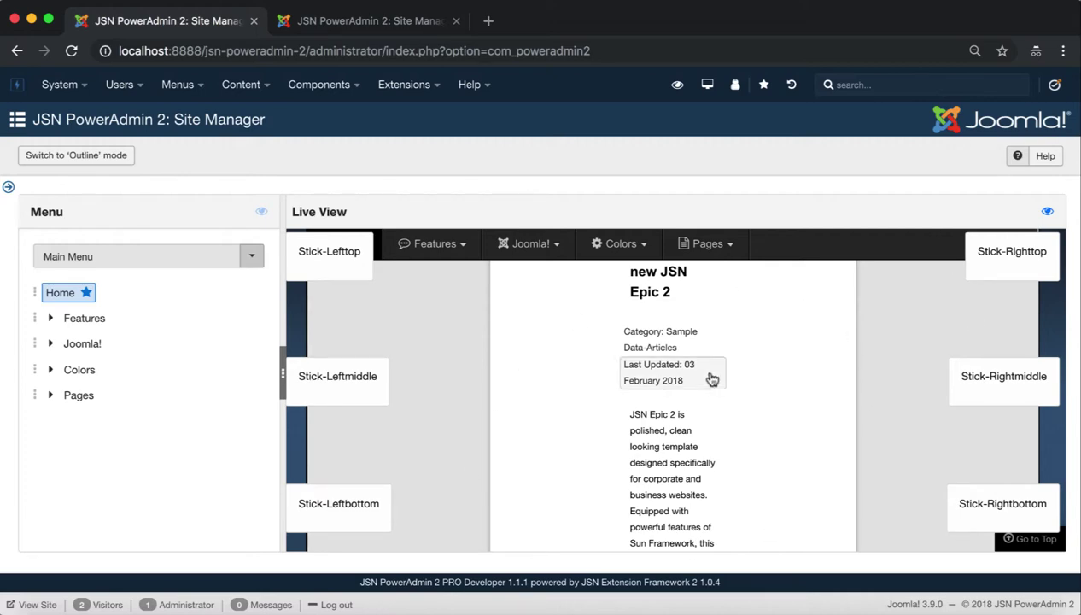
{"action": "scroll", "coordinate": [712, 379], "scroll_direction": "up", "scroll_amount": 3}
{"action": "left_click", "coordinate": [1046, 211]}
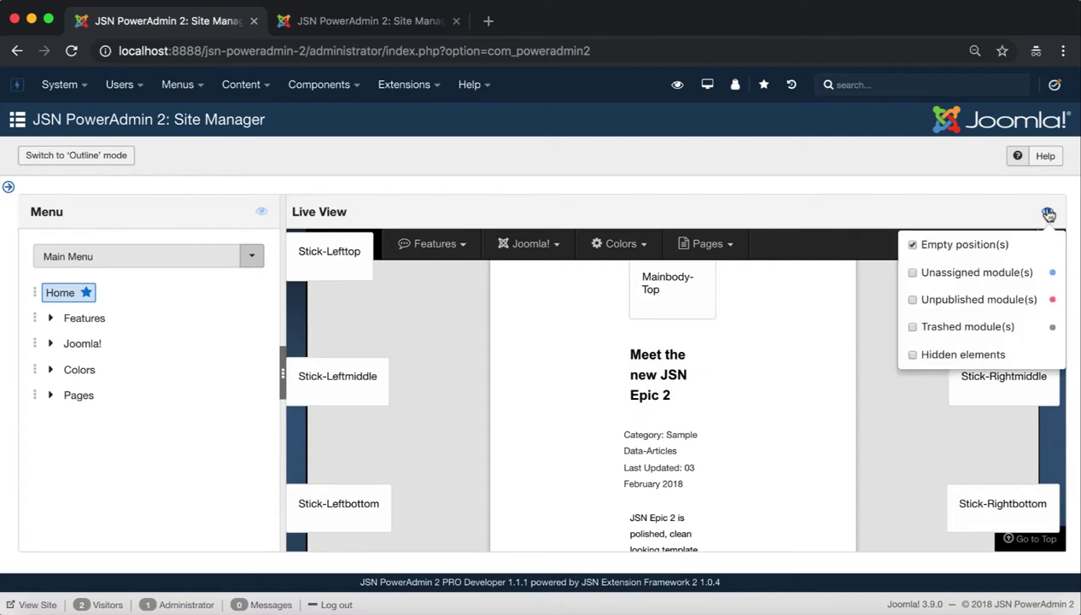
{"action": "left_click", "coordinate": [920, 247]}
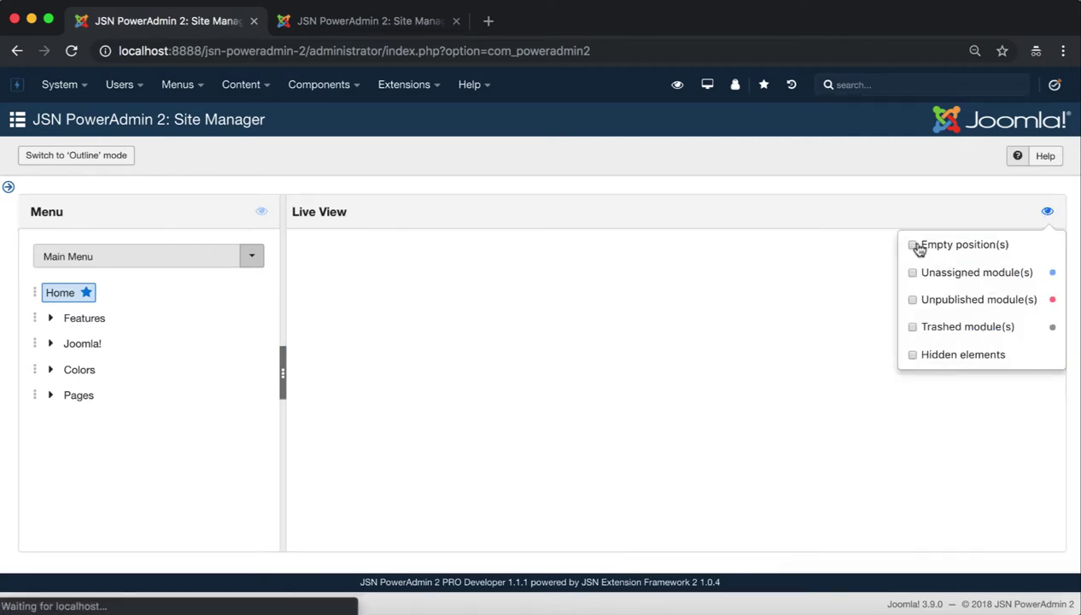
{"action": "left_click", "coordinate": [875, 372]}
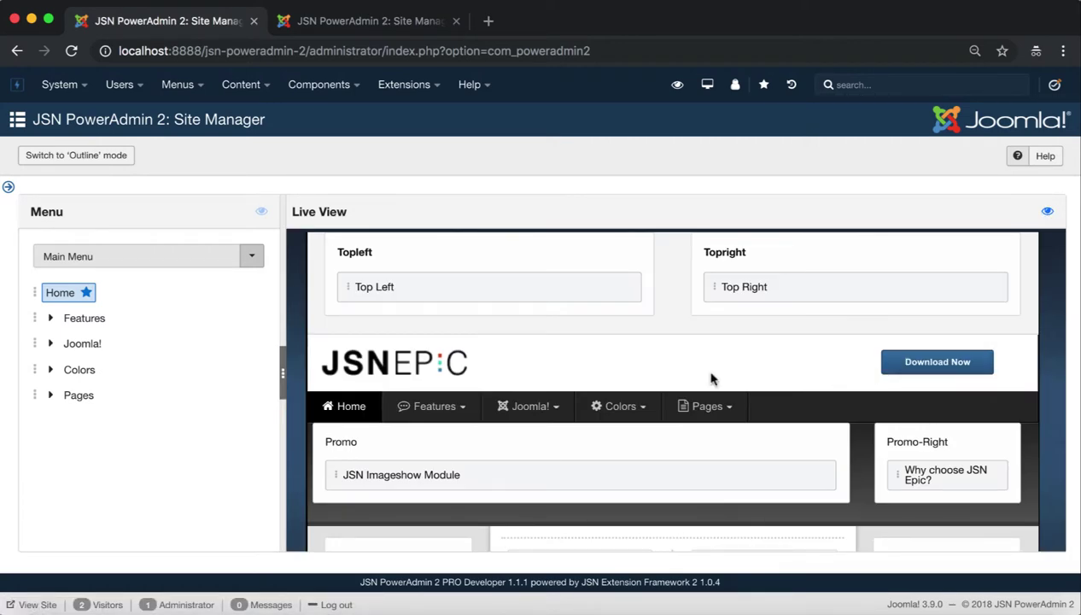
{"action": "scroll", "coordinate": [711, 379], "scroll_direction": "down", "scroll_amount": 5}
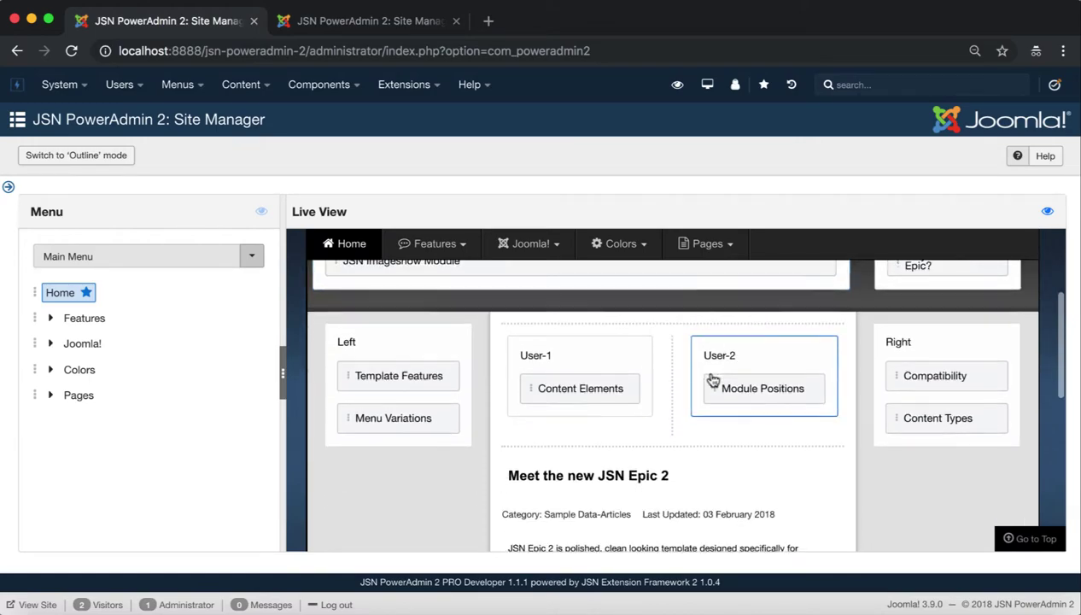
{"action": "scroll", "coordinate": [712, 379], "scroll_direction": "down", "scroll_amount": 8}
{"action": "scroll", "coordinate": [711, 379], "scroll_direction": "up", "scroll_amount": 6}
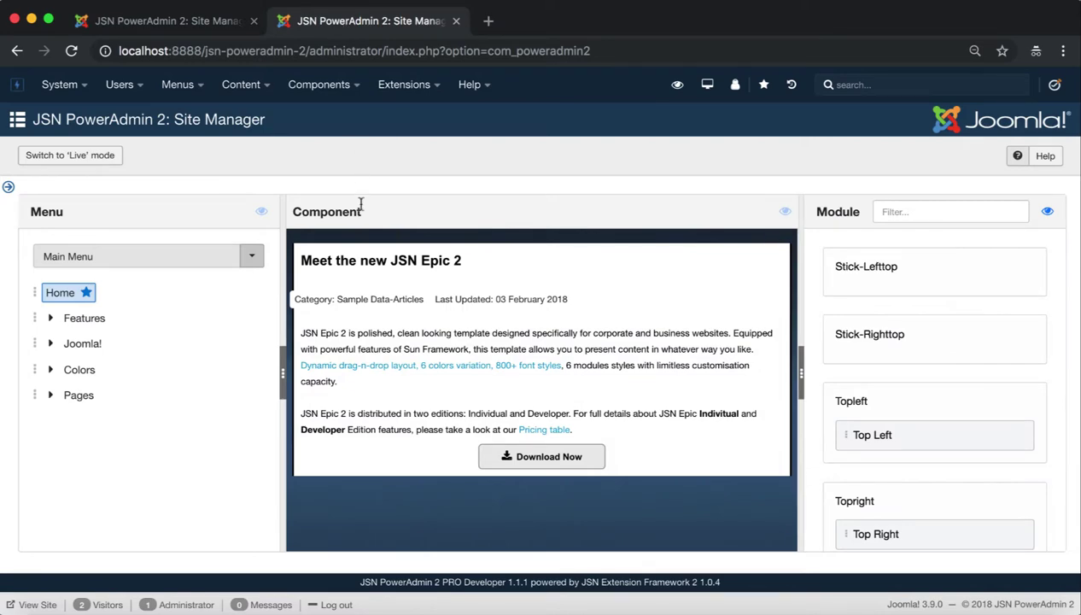
- Scroll through the Live View page showing the Home article preview
{"action": "left_click_drag", "start_coordinate": [364, 211], "coordinate": [291, 213]}
{"action": "left_click", "coordinate": [293, 213]}
{"action": "double_click", "coordinate": [293, 212]}
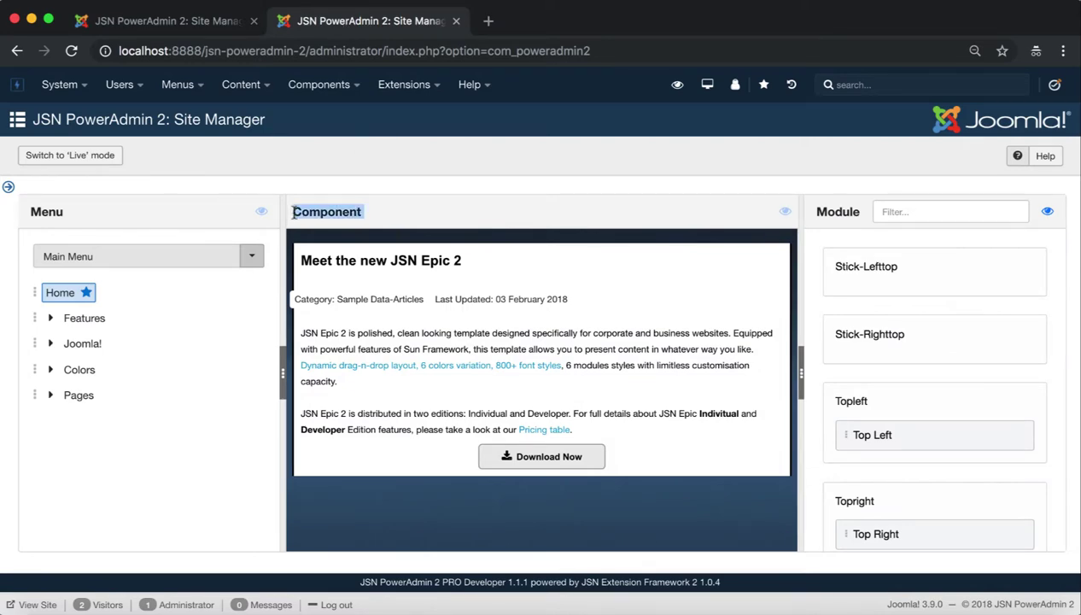
{"action": "left_click", "coordinate": [211, 31]}
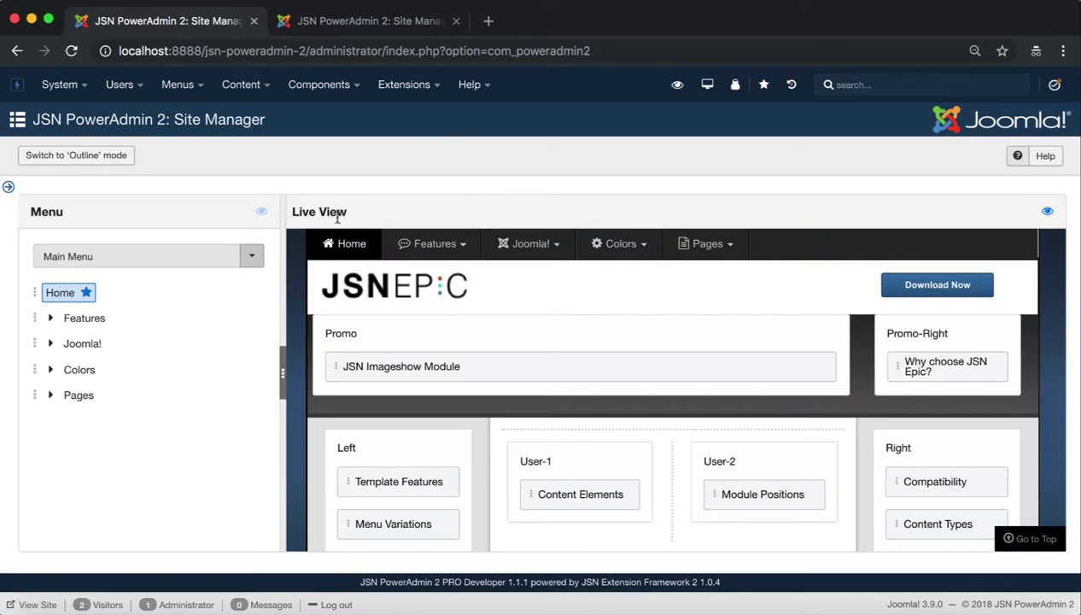
{"action": "scroll", "coordinate": [541, 311], "scroll_direction": "up", "scroll_amount": 3}
{"action": "scroll", "coordinate": [541, 312], "scroll_direction": "down", "scroll_amount": 7}
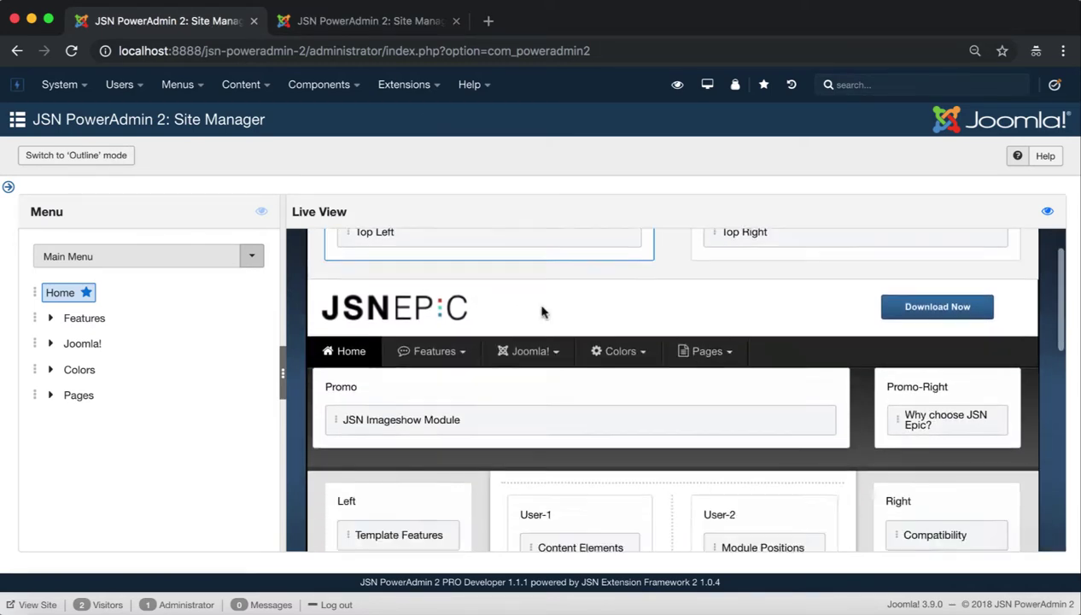
{"action": "scroll", "coordinate": [543, 312], "scroll_direction": "down", "scroll_amount": 2}
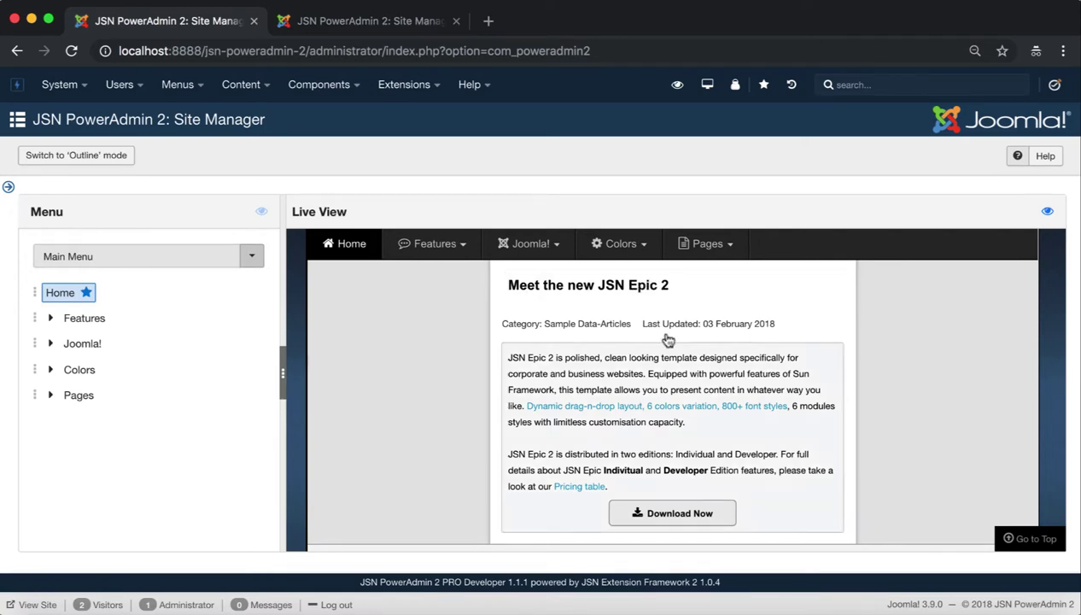
- In Outline mode, reveal the Component panel's hidden Home heading, Print/Email and details, then return to Live View
{"action": "left_click", "coordinate": [386, 24]}
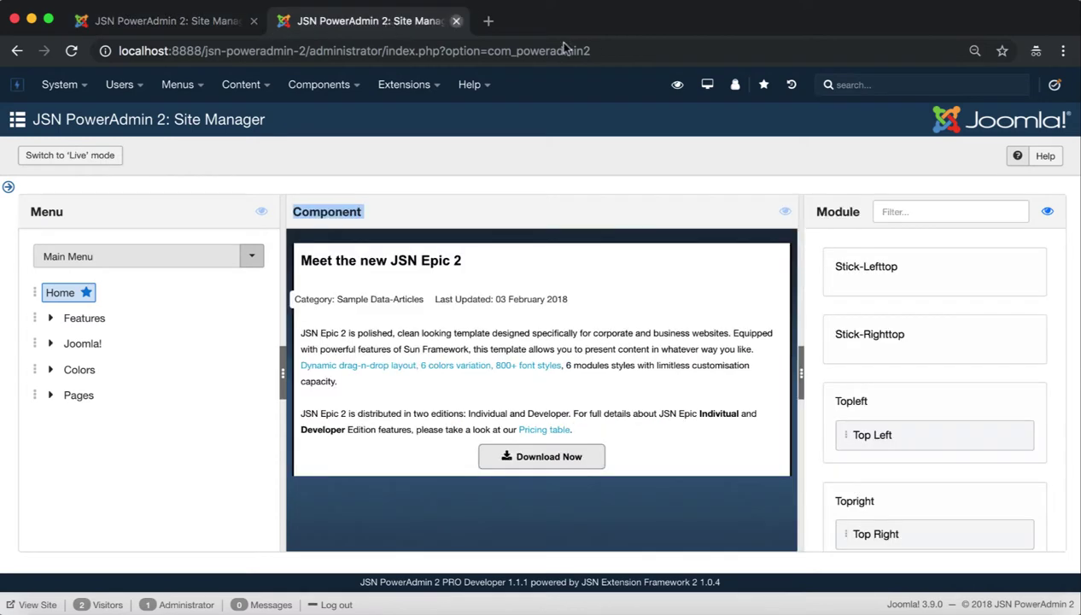
{"action": "left_click", "coordinate": [786, 214]}
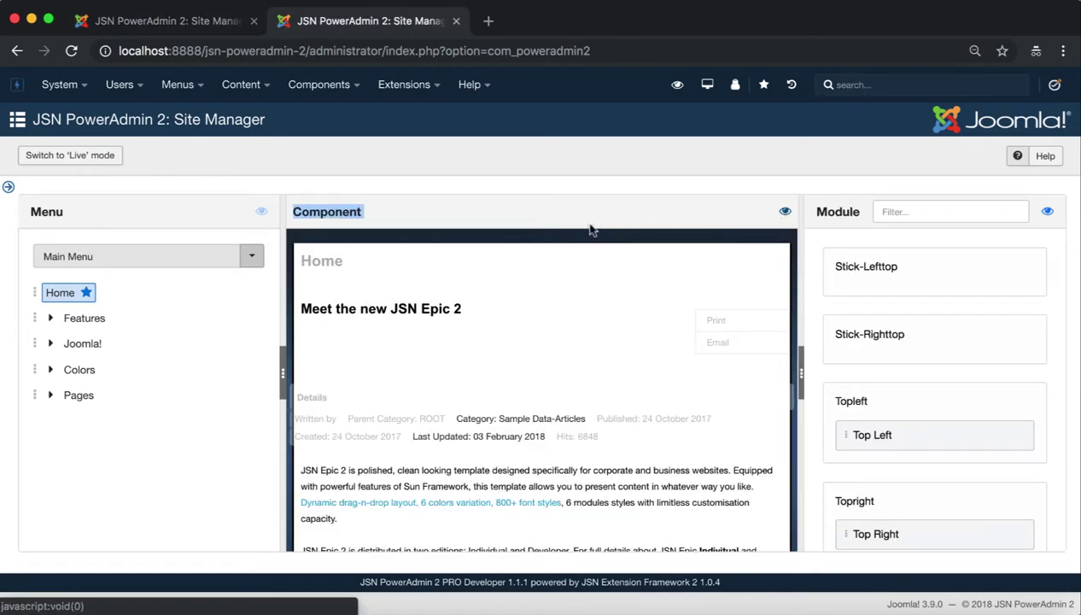
{"action": "scroll", "coordinate": [660, 398], "scroll_direction": "down", "scroll_amount": 2}
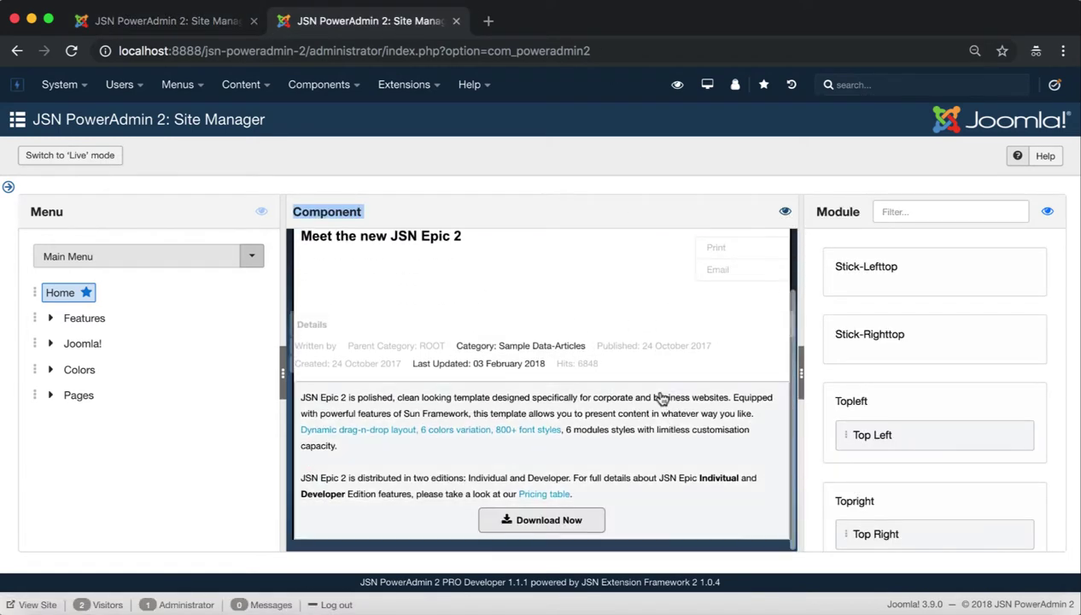
{"action": "scroll", "coordinate": [660, 398], "scroll_direction": "up", "scroll_amount": 2}
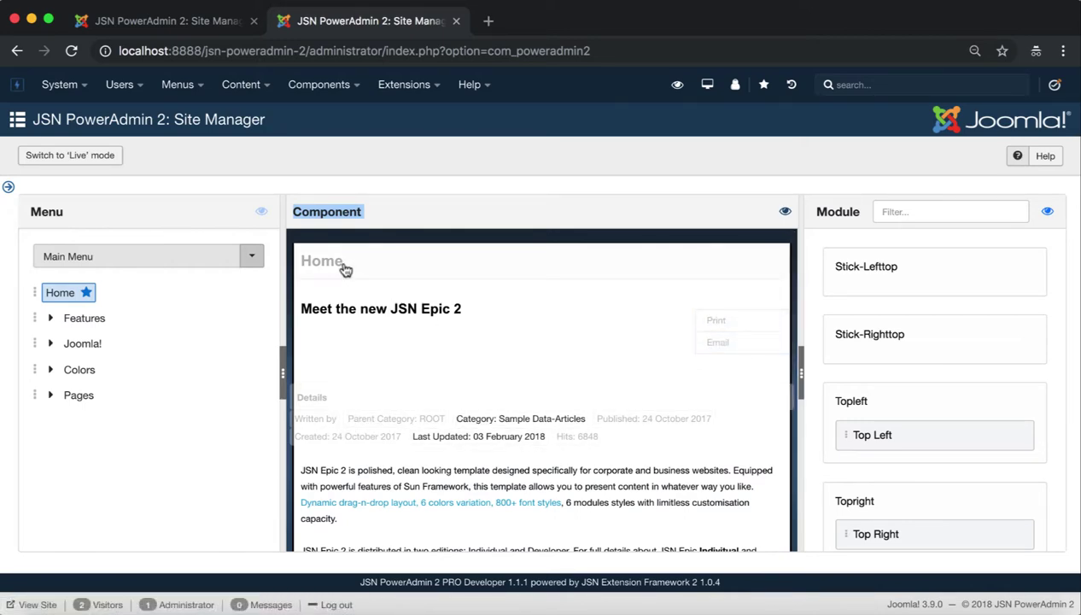
{"action": "left_click", "coordinate": [434, 210]}
- Check 'Hidden elements' in the Live View eye dropdown to reveal the article's hidden parts
{"action": "left_click", "coordinate": [199, 33]}
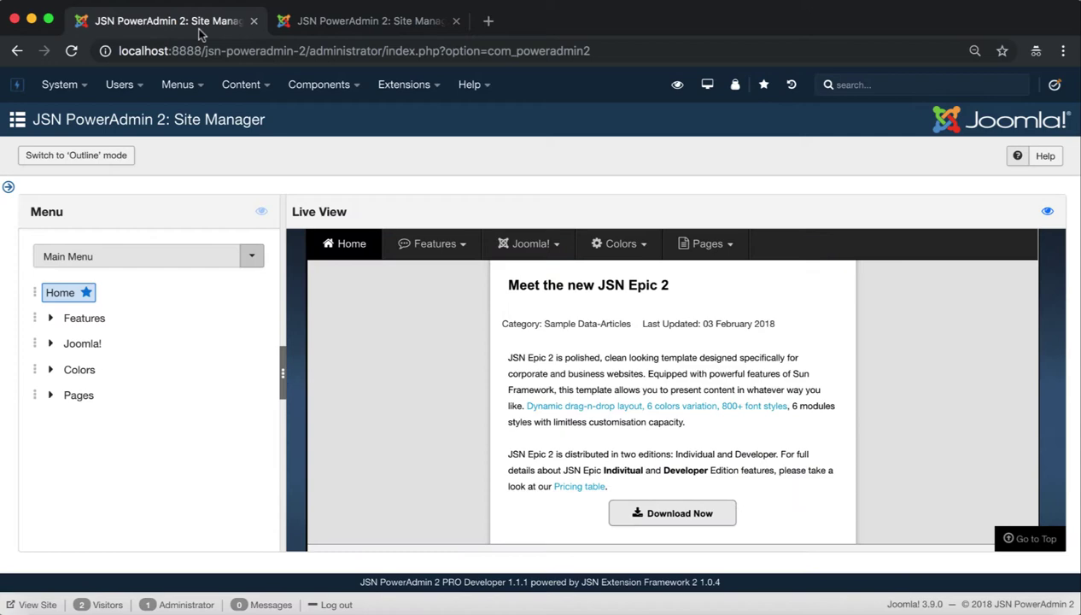
{"action": "scroll", "coordinate": [708, 354], "scroll_direction": "up", "scroll_amount": 1}
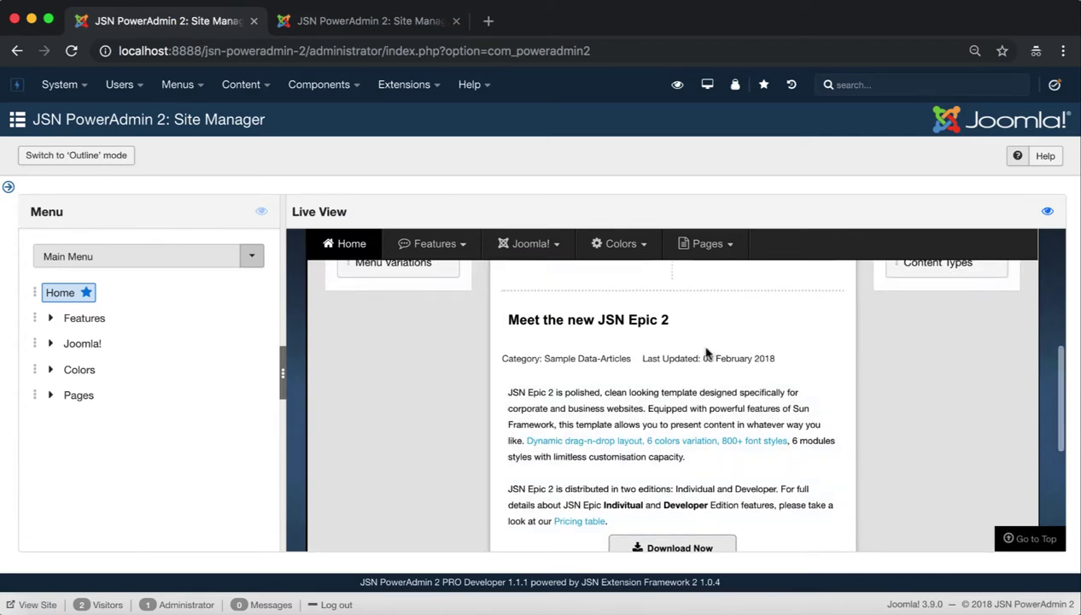
{"action": "left_click", "coordinate": [1047, 211]}
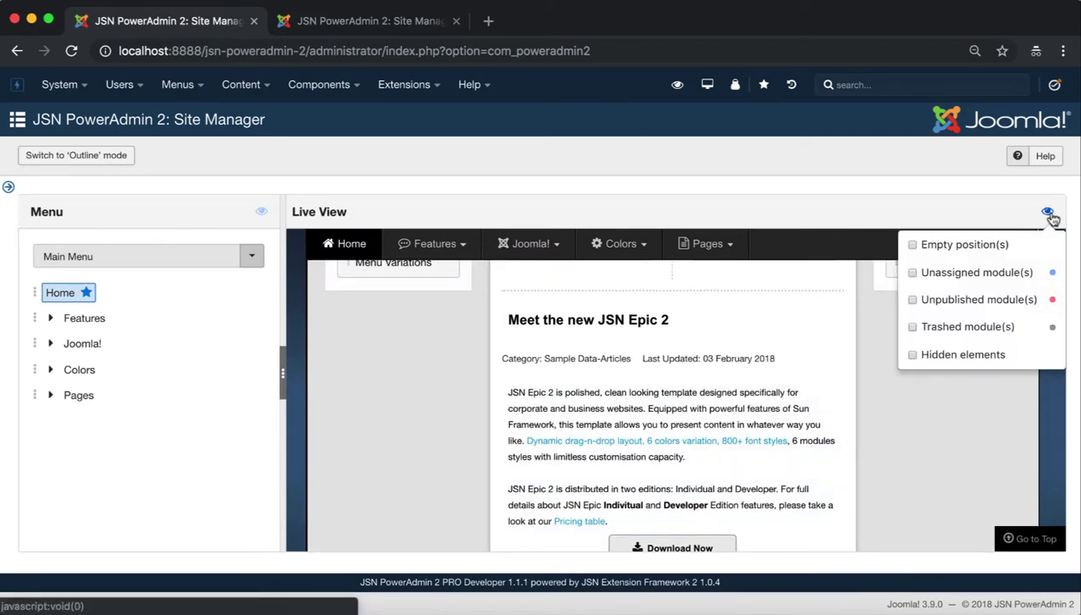
{"action": "left_click", "coordinate": [912, 355]}
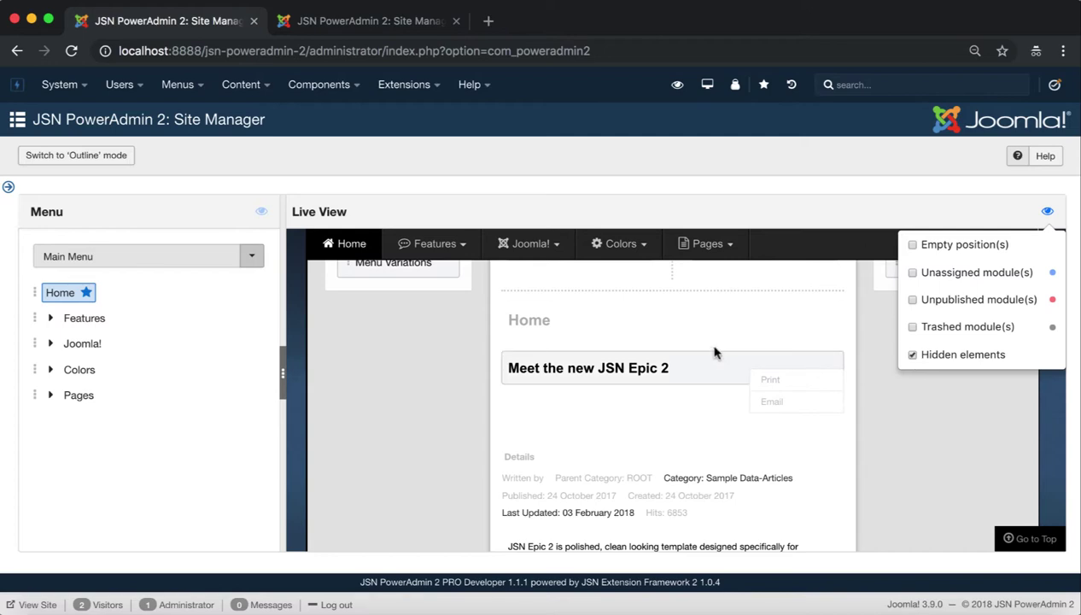
- Show the Home heading for all pages globally and the article details for this page only
{"action": "left_click", "coordinate": [717, 315]}
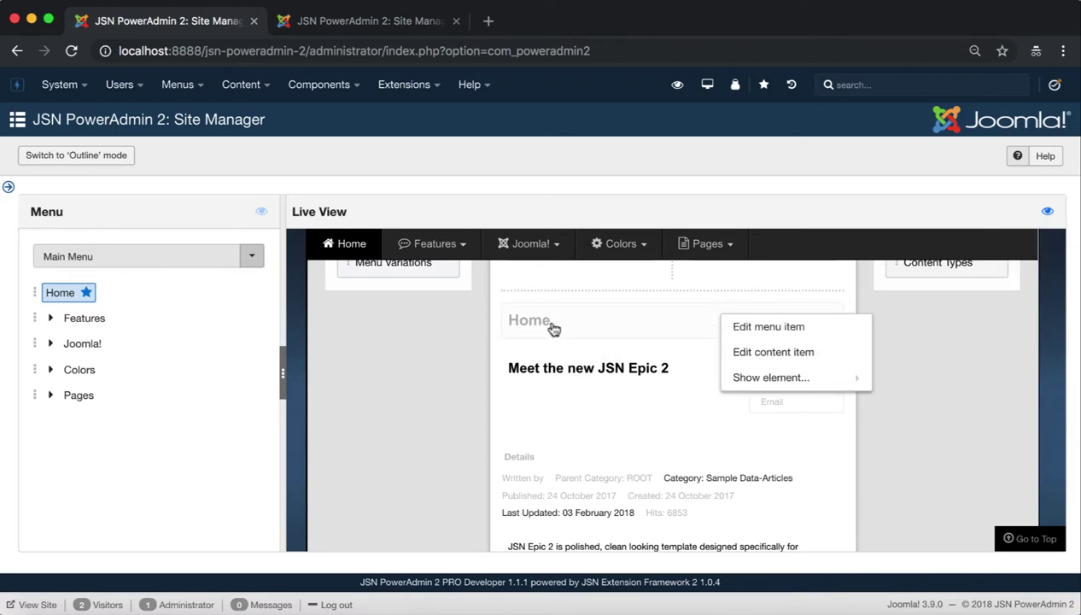
{"action": "left_click", "coordinate": [579, 326]}
{"action": "mouse_move", "coordinate": [707, 390]}
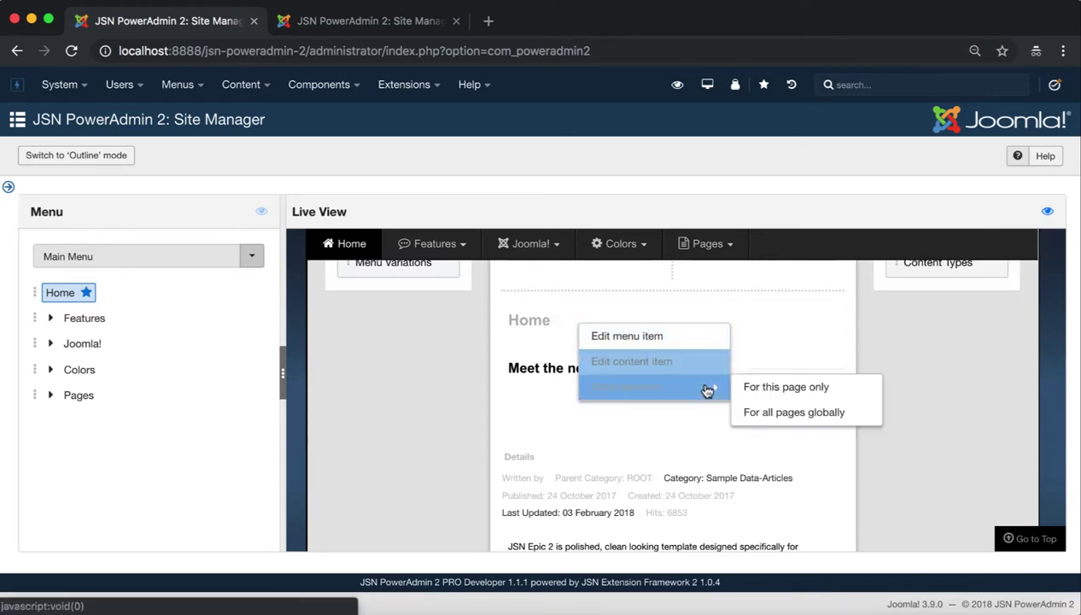
{"action": "left_click", "coordinate": [835, 401]}
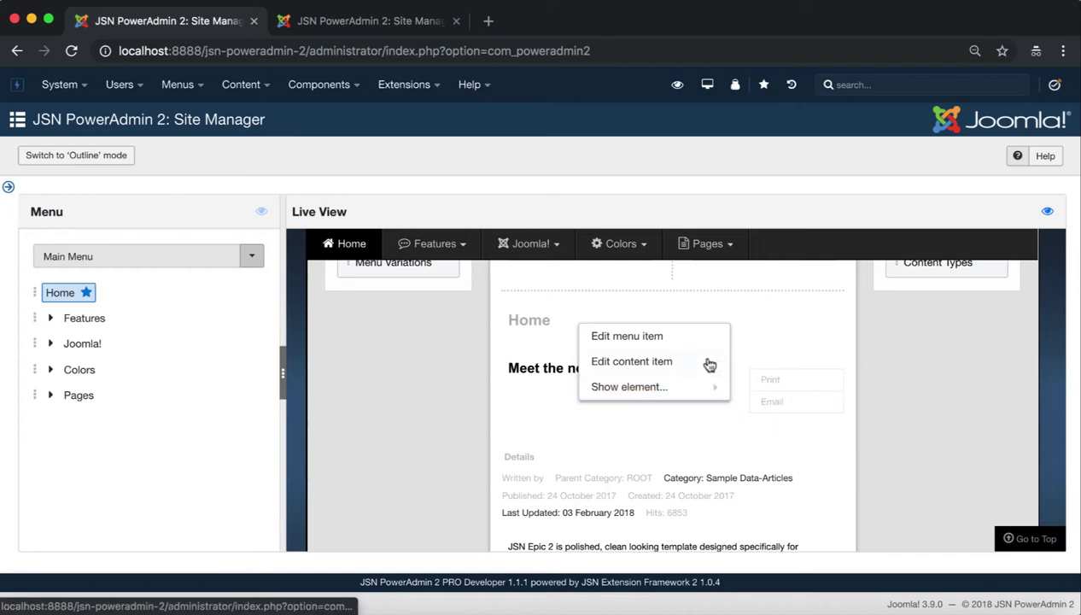
{"action": "left_click", "coordinate": [603, 481]}
{"action": "mouse_move", "coordinate": [716, 490]}
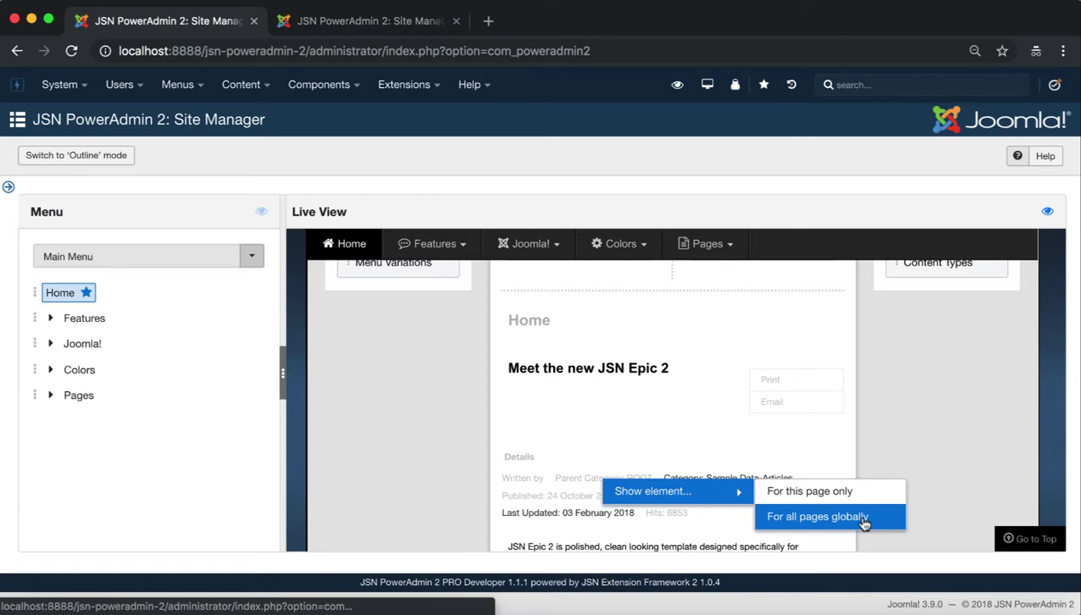
{"action": "left_click", "coordinate": [864, 491]}
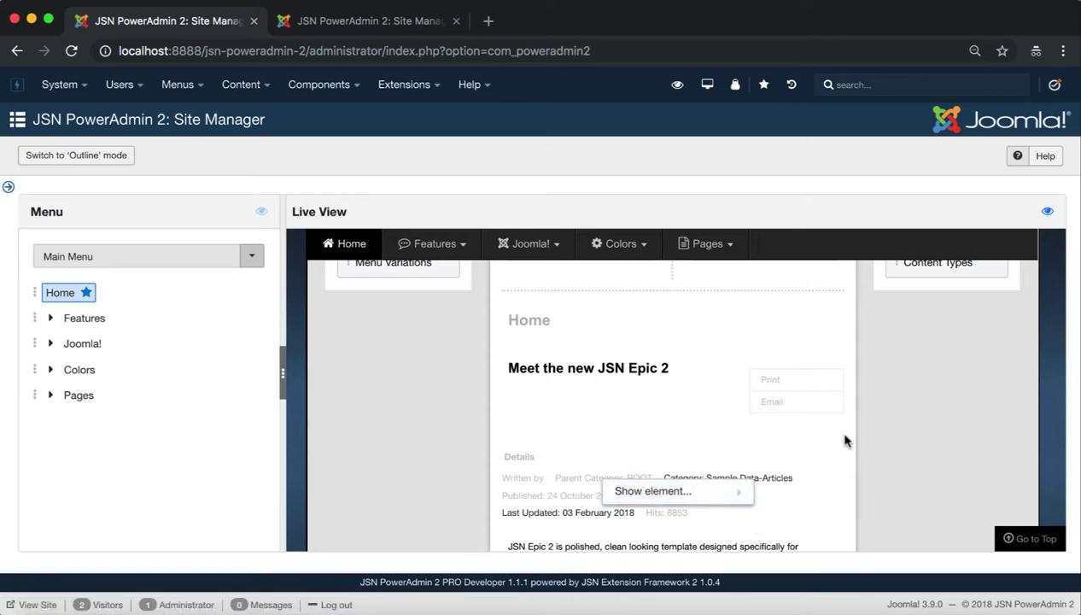
{"action": "scroll", "coordinate": [671, 441], "scroll_direction": "down", "scroll_amount": 10}
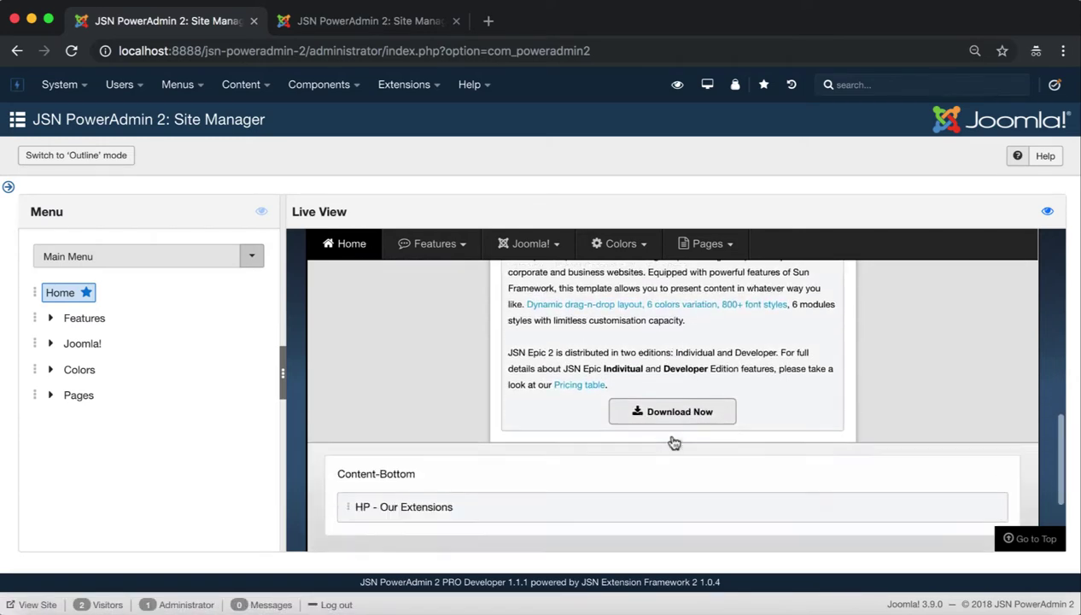
{"action": "scroll", "coordinate": [671, 441], "scroll_direction": "up", "scroll_amount": 15}
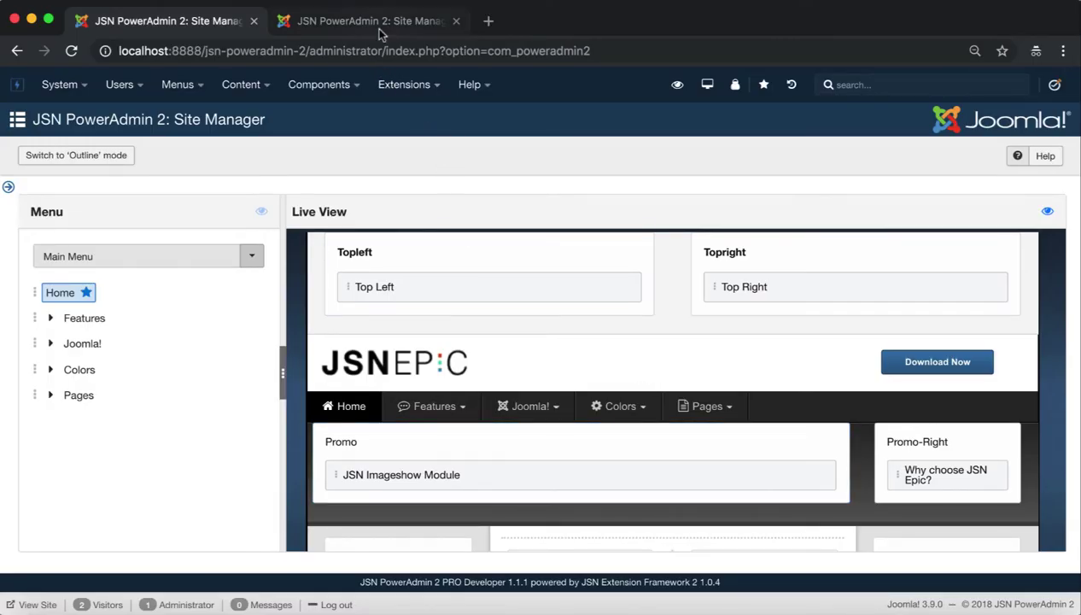
{"action": "left_click", "coordinate": [378, 23]}
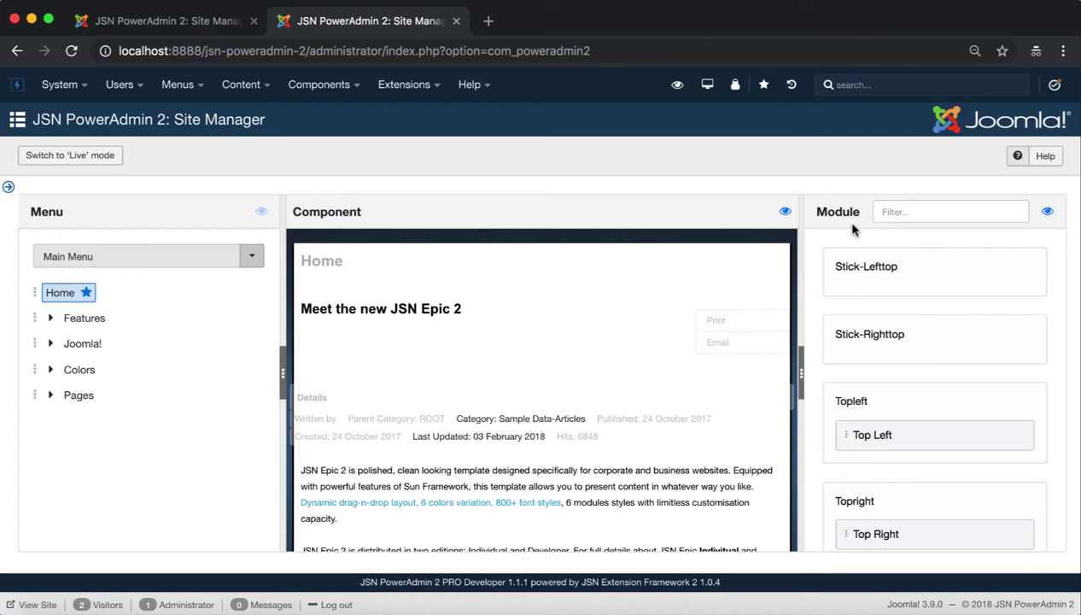
{"action": "left_click_drag", "start_coordinate": [859, 211], "coordinate": [816, 212]}
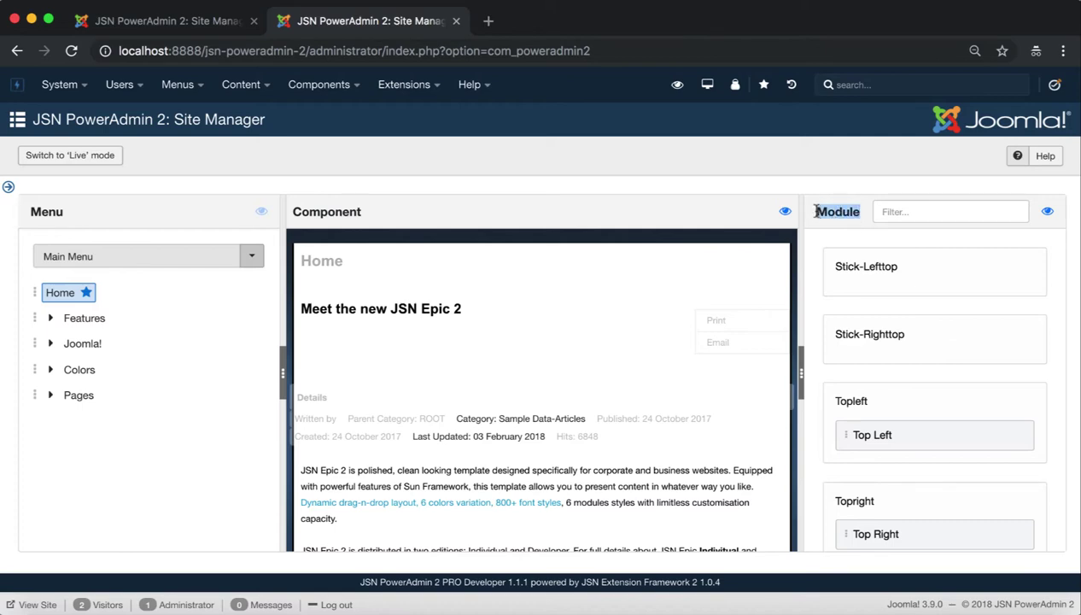
{"action": "left_click", "coordinate": [841, 189]}
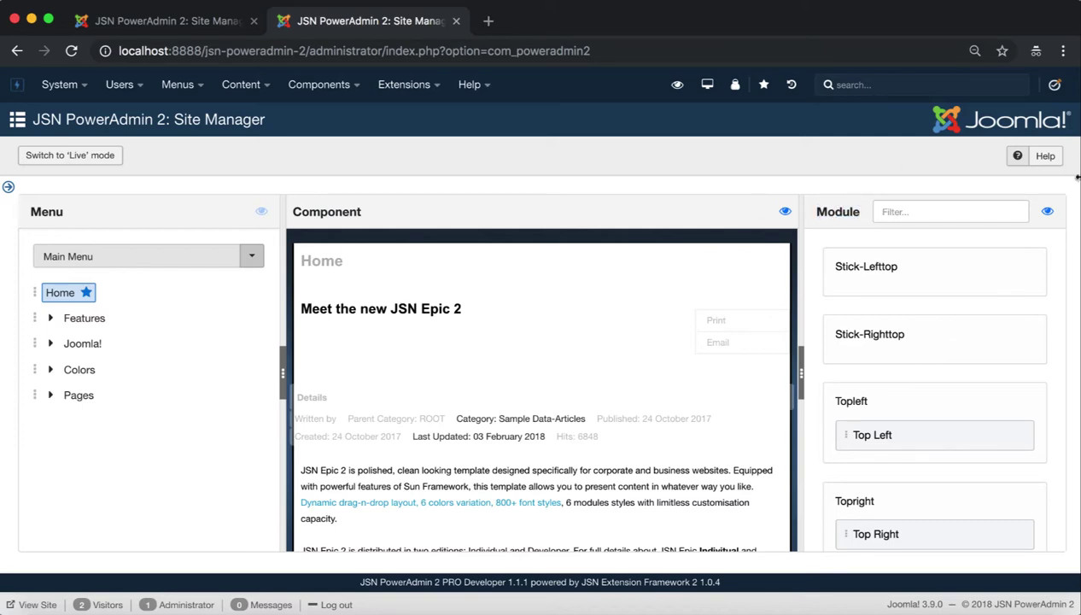
{"action": "left_click", "coordinate": [1051, 212]}
{"action": "right_click", "coordinate": [967, 261]}
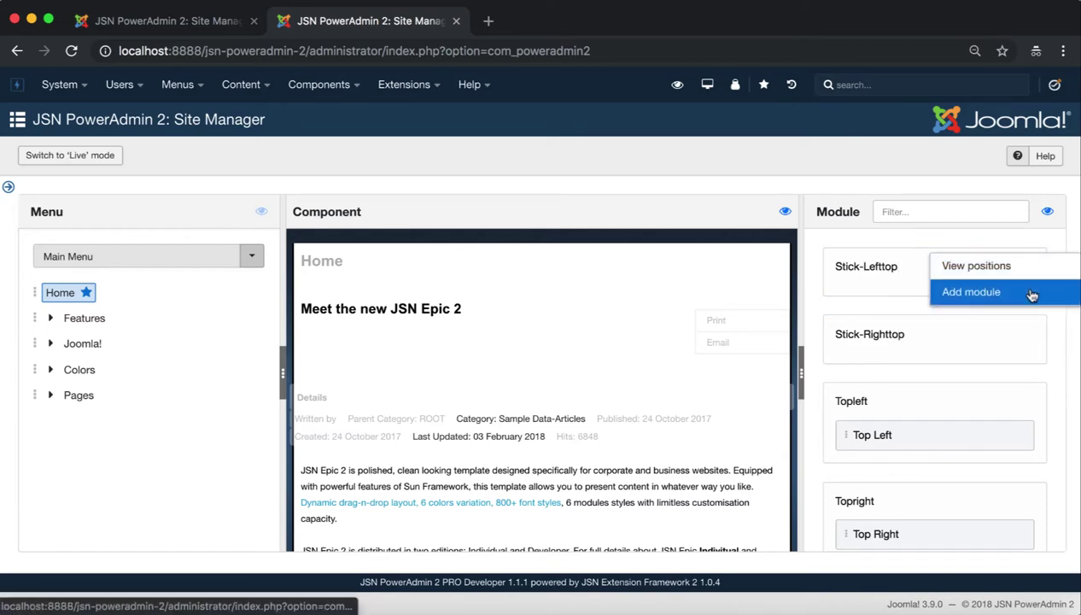
{"action": "right_click", "coordinate": [962, 442]}
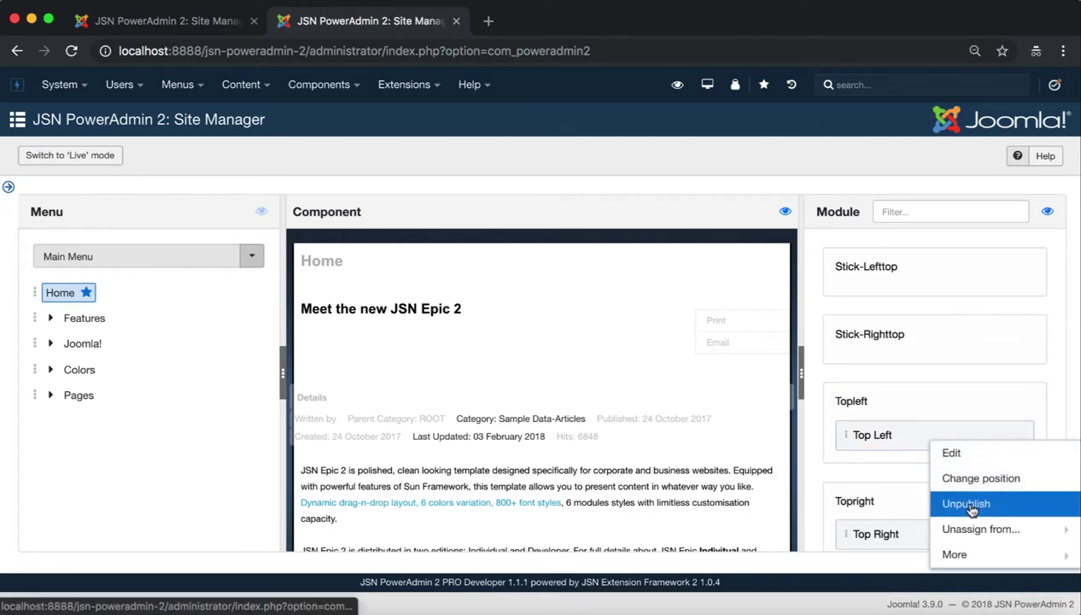
{"action": "left_click", "coordinate": [813, 404]}
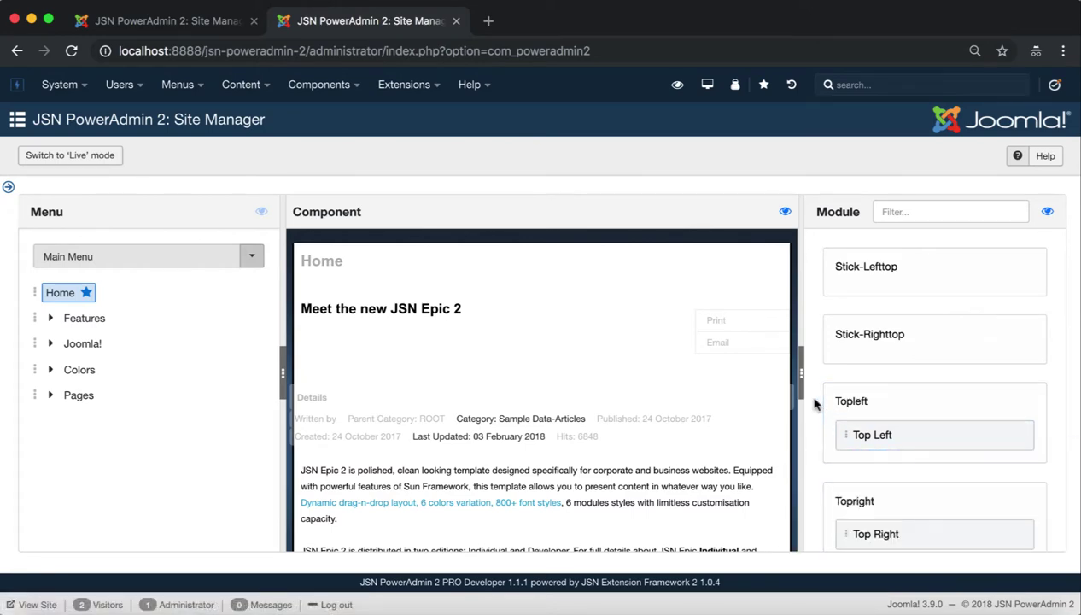
{"action": "left_click", "coordinate": [179, 29]}
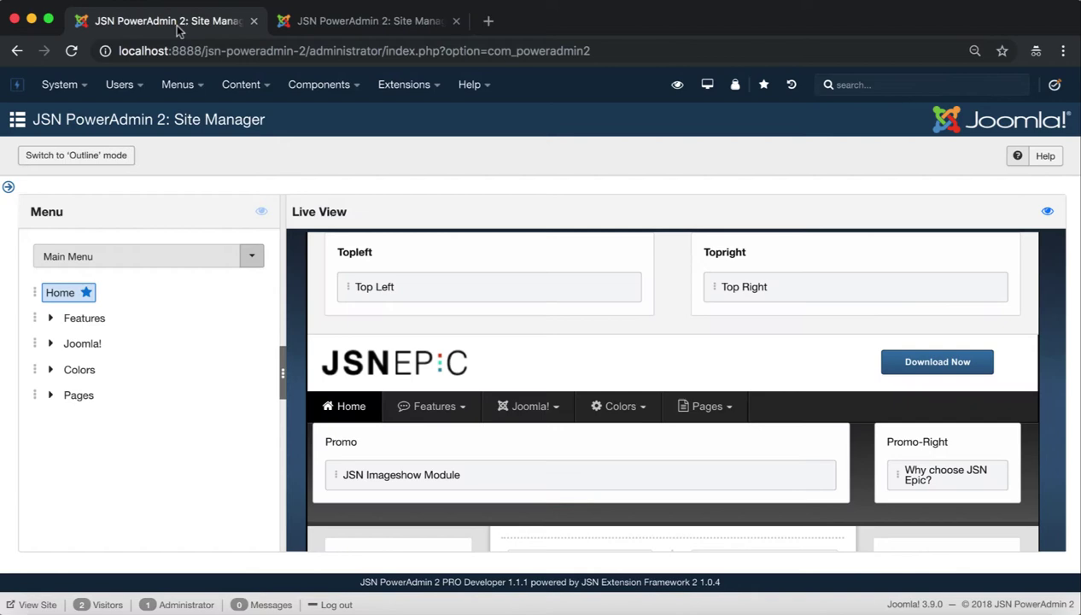
{"action": "left_click", "coordinate": [1048, 211]}
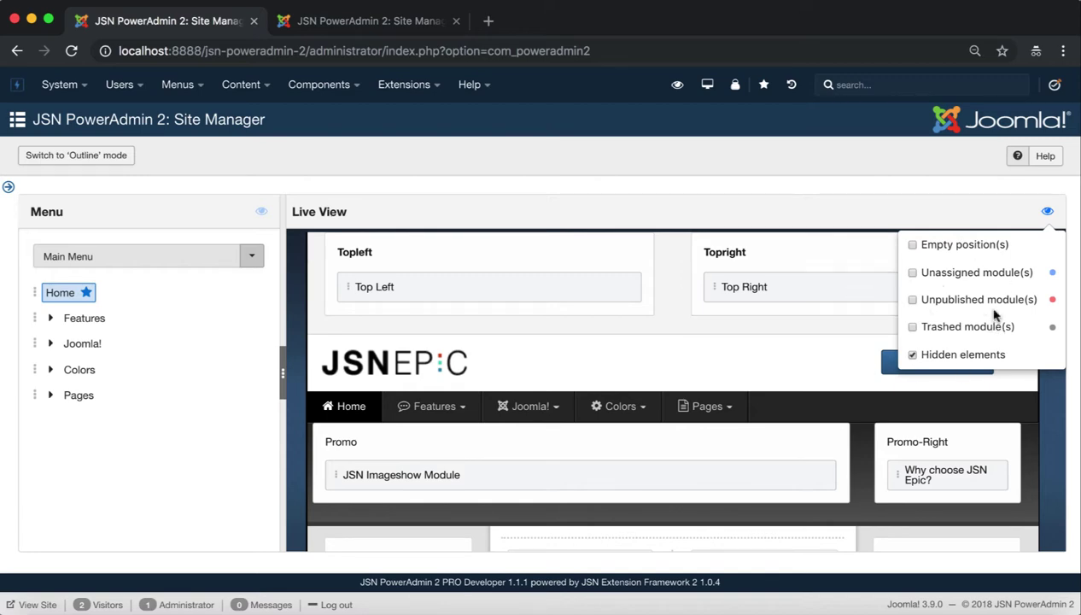
{"action": "left_click", "coordinate": [803, 388]}
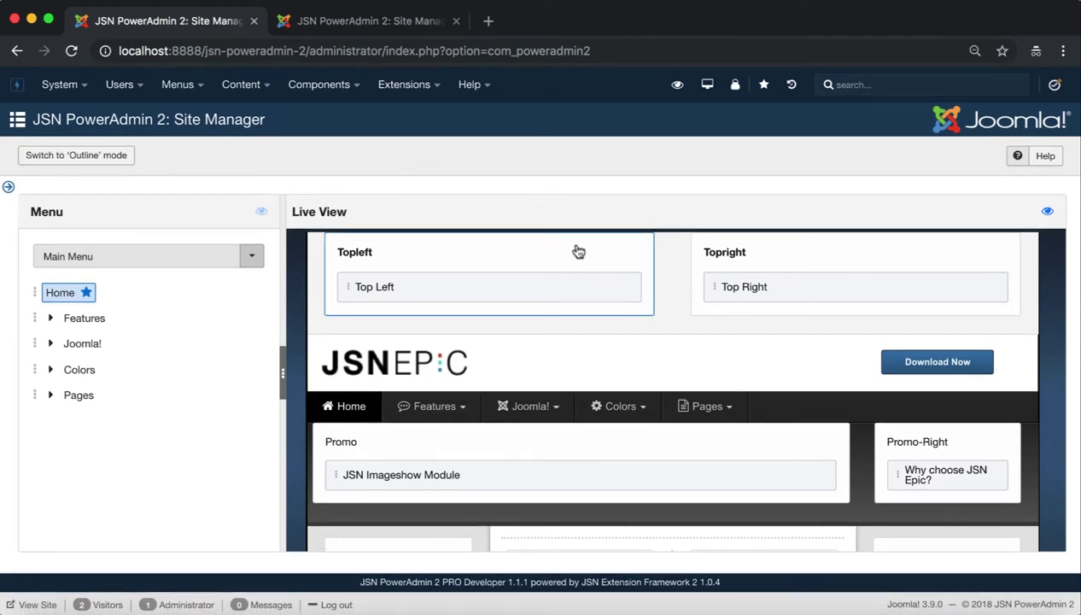
{"action": "right_click", "coordinate": [578, 251]}
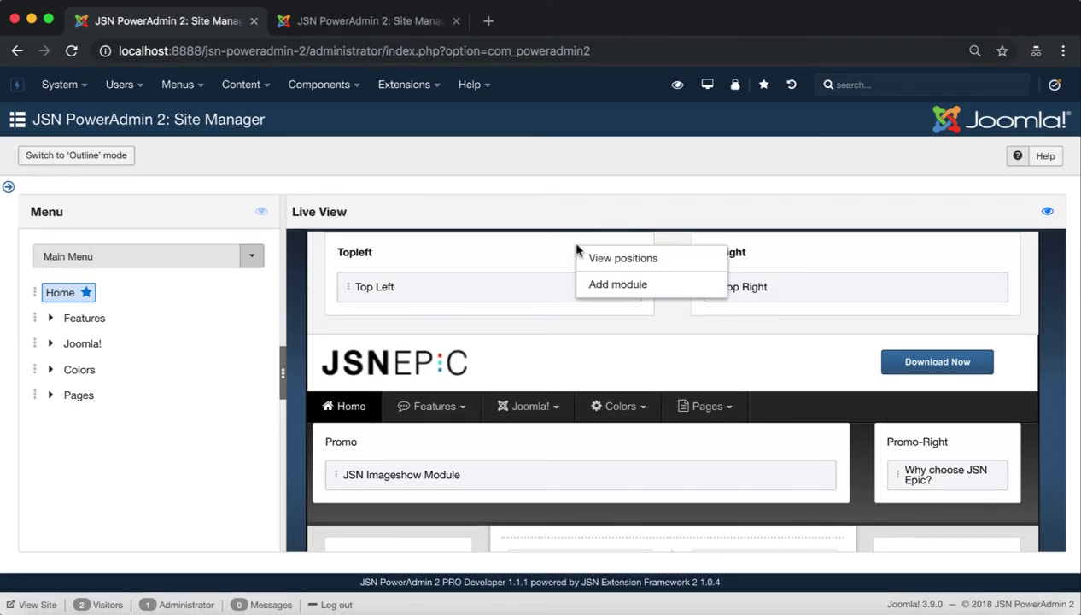
{"action": "left_click", "coordinate": [682, 267]}
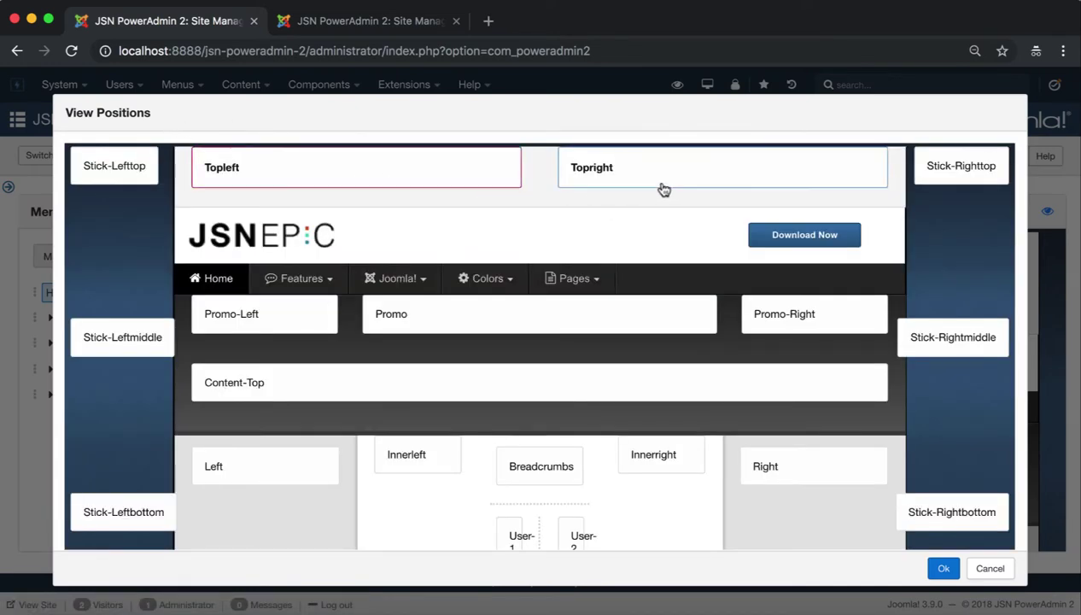
{"action": "left_click", "coordinate": [989, 569]}
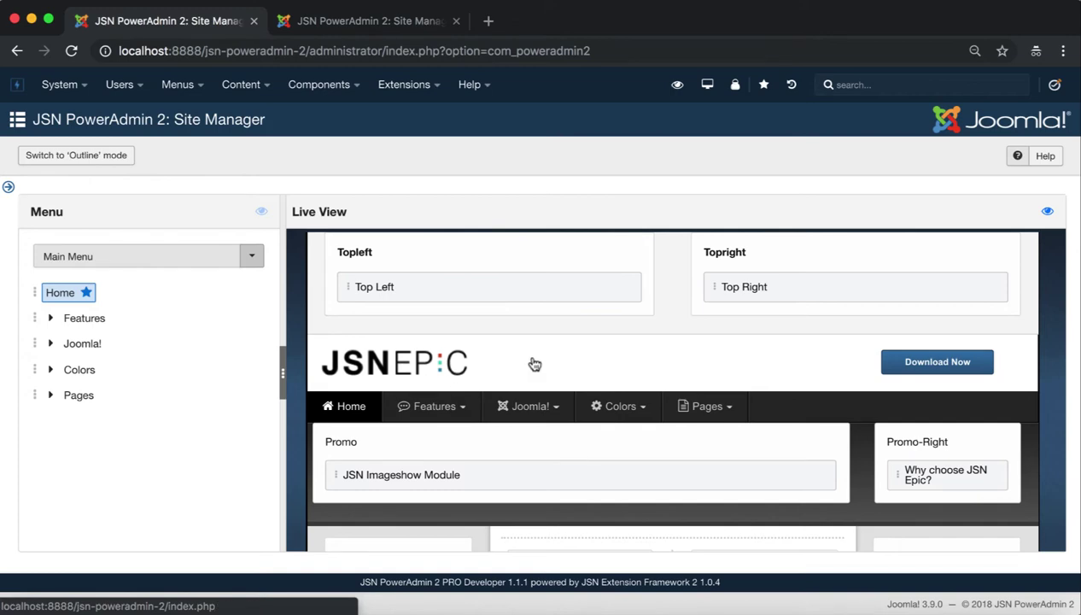
{"action": "right_click", "coordinate": [588, 245]}
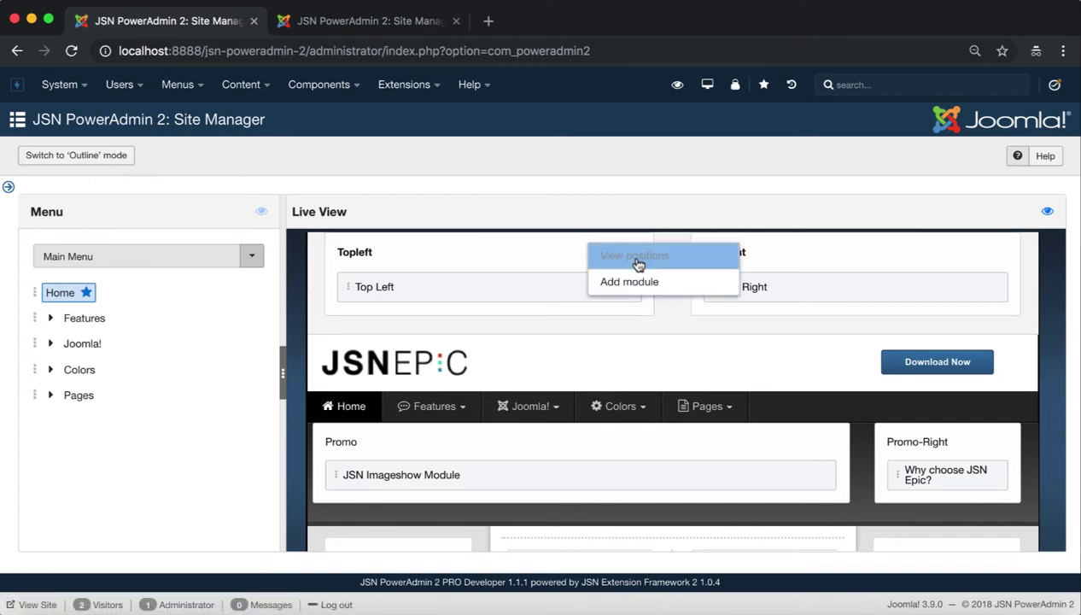
{"action": "left_click", "coordinate": [680, 286]}
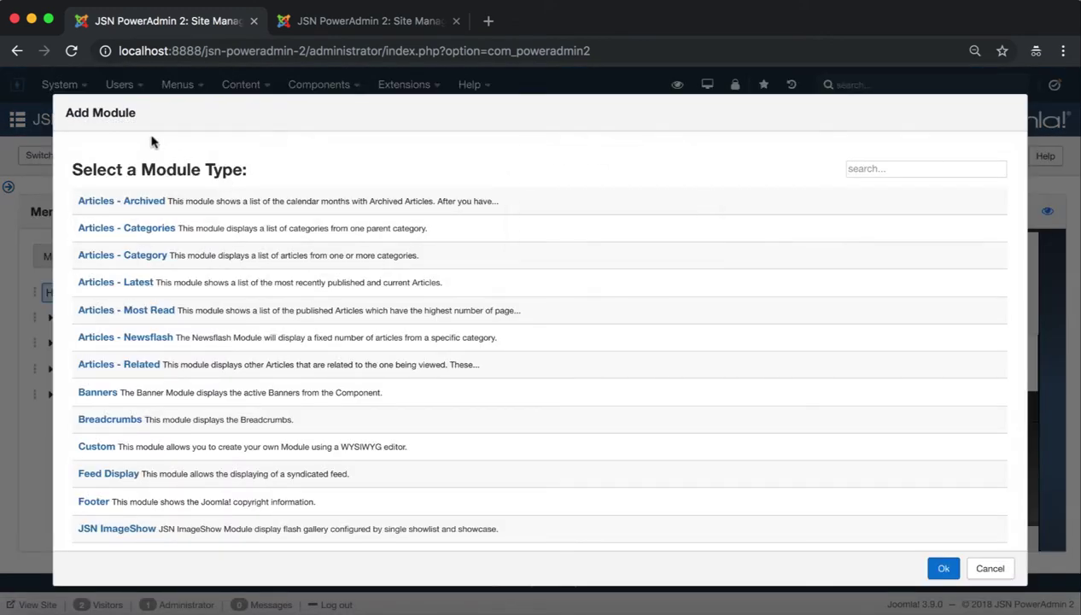
{"action": "left_click_drag", "start_coordinate": [134, 106], "coordinate": [63, 111]}
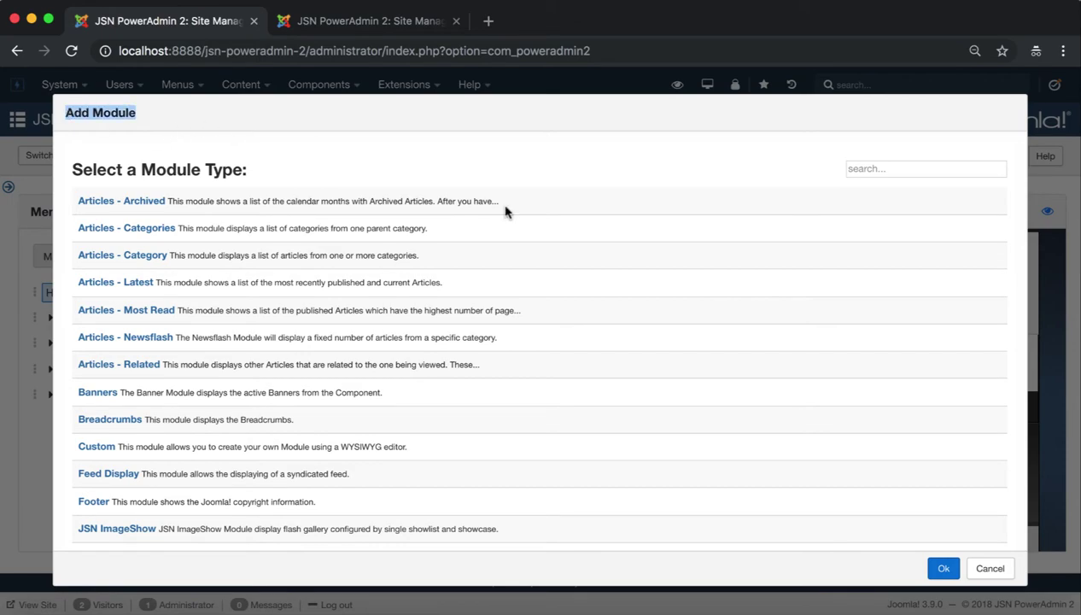
{"action": "left_click", "coordinate": [988, 570]}
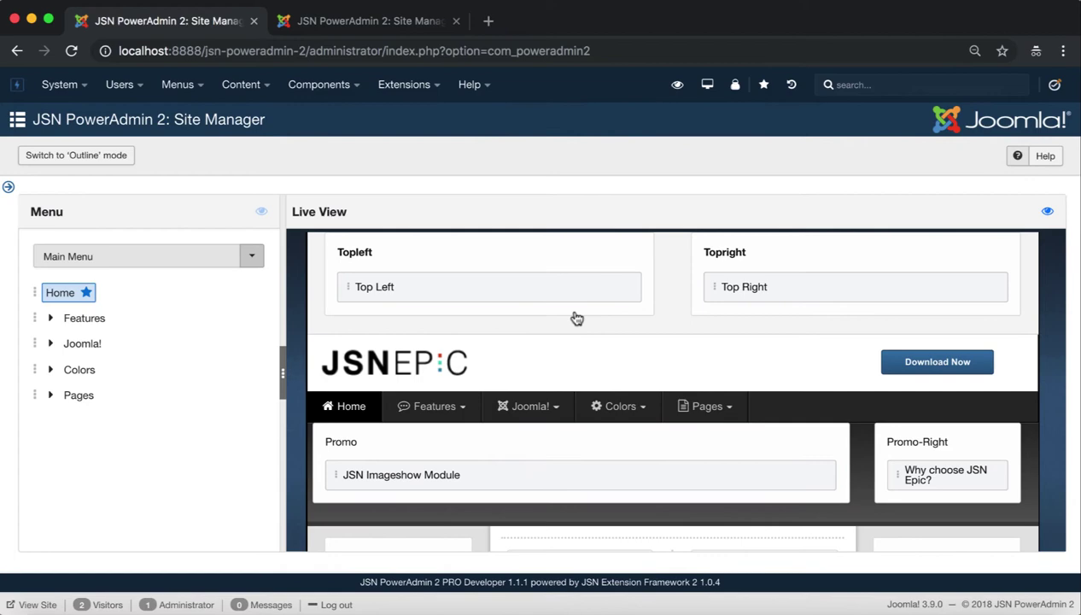
{"action": "right_click", "coordinate": [573, 292]}
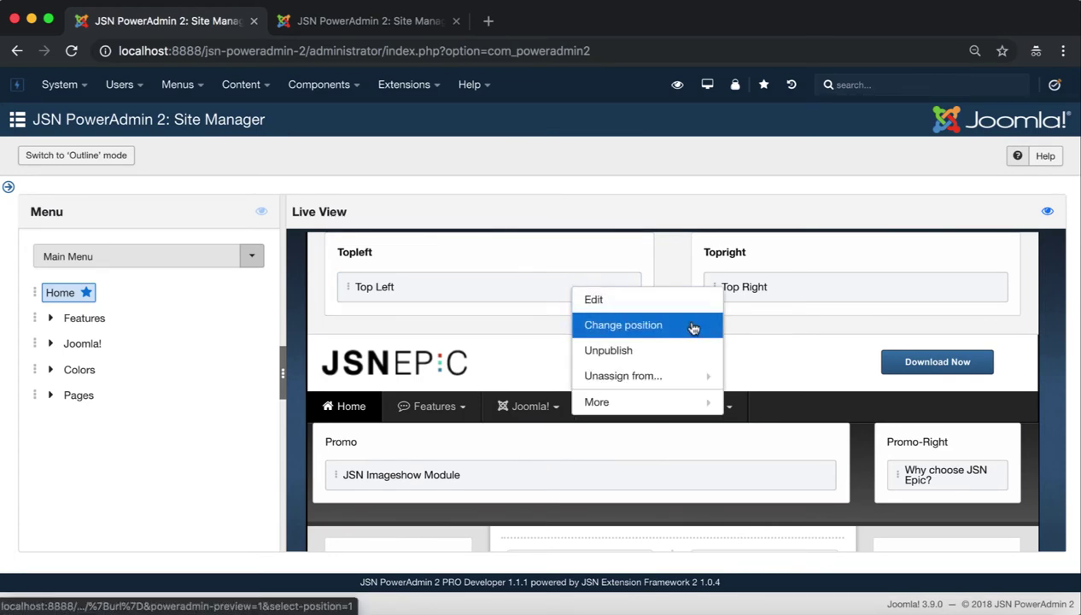
{"action": "mouse_move", "coordinate": [701, 376]}
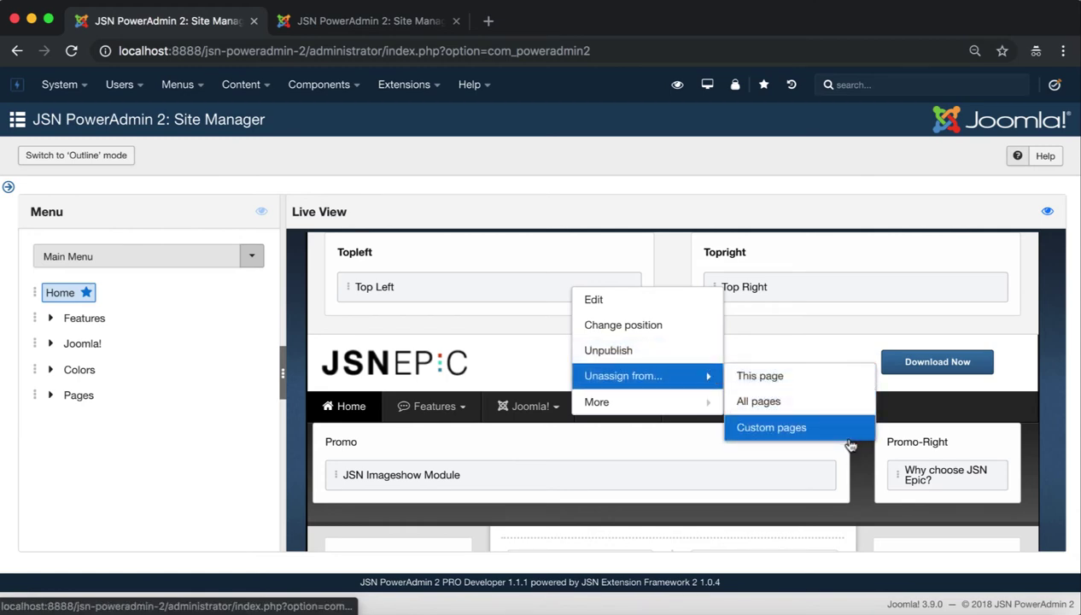
{"action": "mouse_move", "coordinate": [683, 405]}
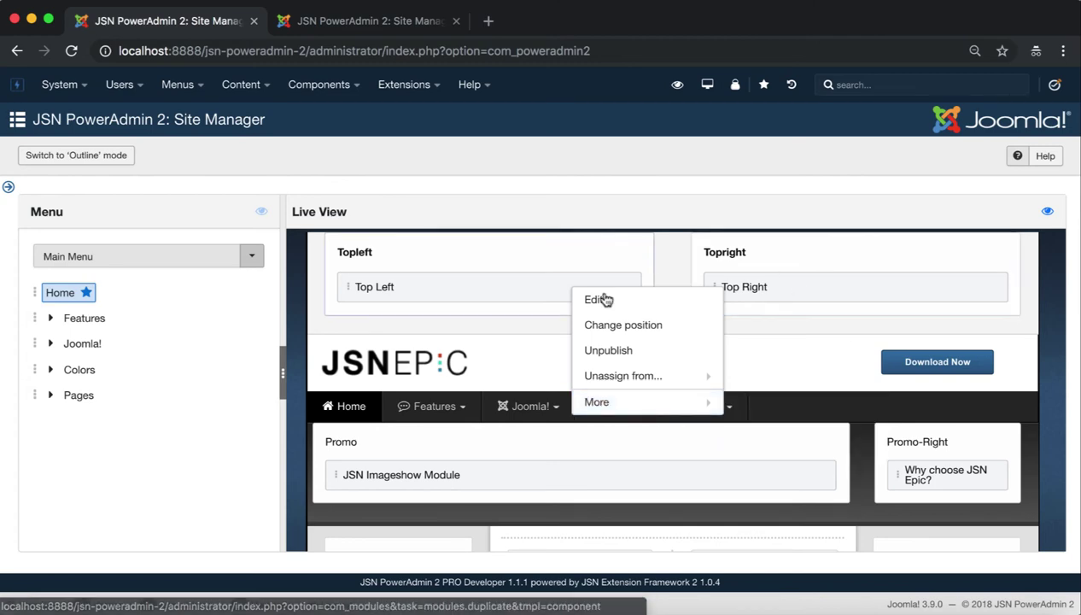
{"action": "left_click", "coordinate": [783, 364]}
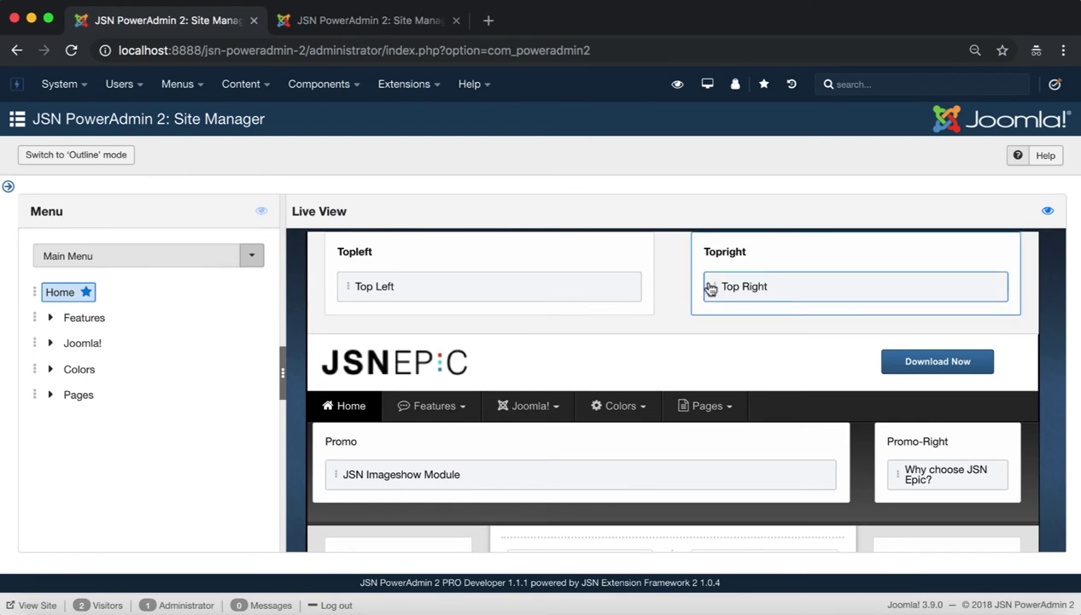
{"action": "left_click_drag", "start_coordinate": [715, 282], "coordinate": [451, 261]}
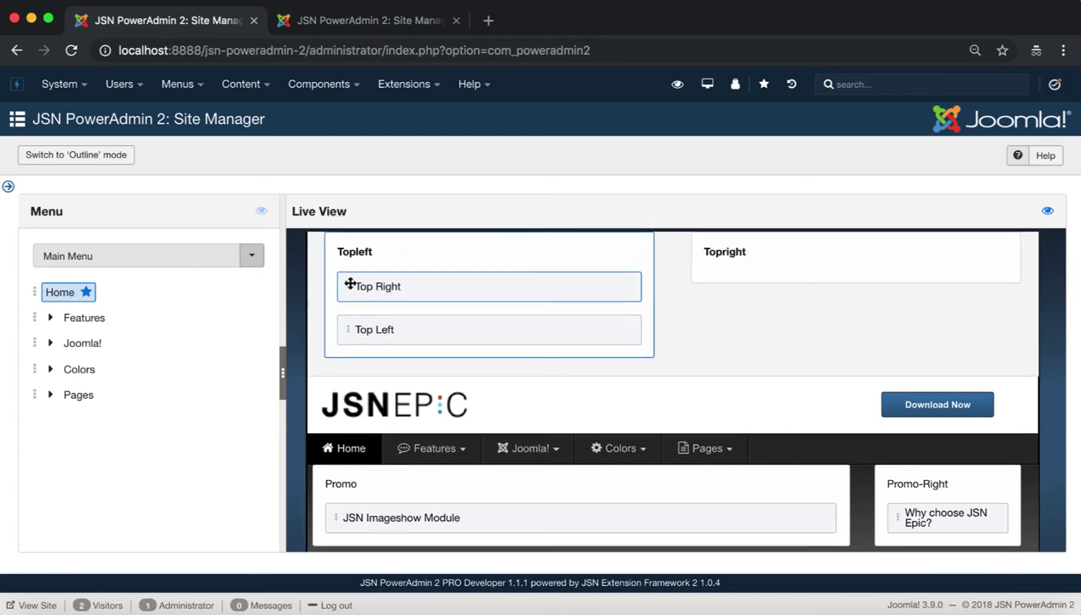
{"action": "left_click_drag", "start_coordinate": [350, 283], "coordinate": [758, 267]}
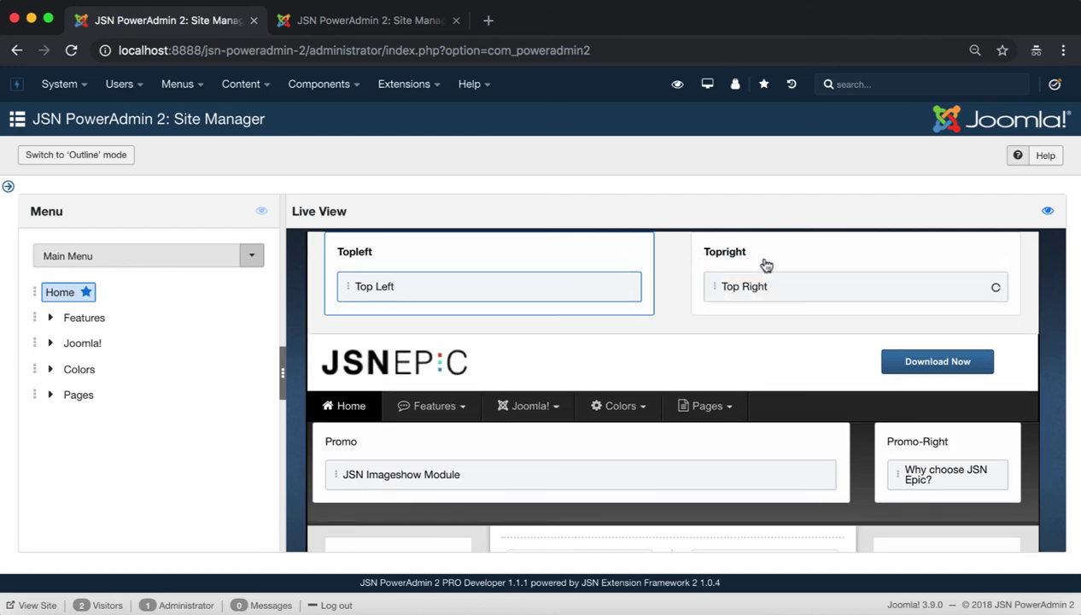